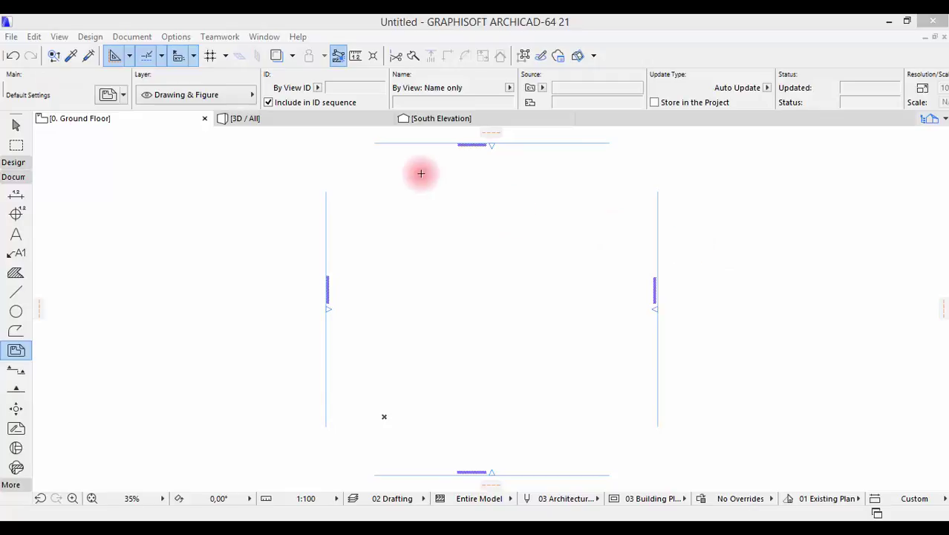
- Review the project's working units for model, layout and angle, including their decimals
{"action": "left_click", "coordinate": [467, 263]}
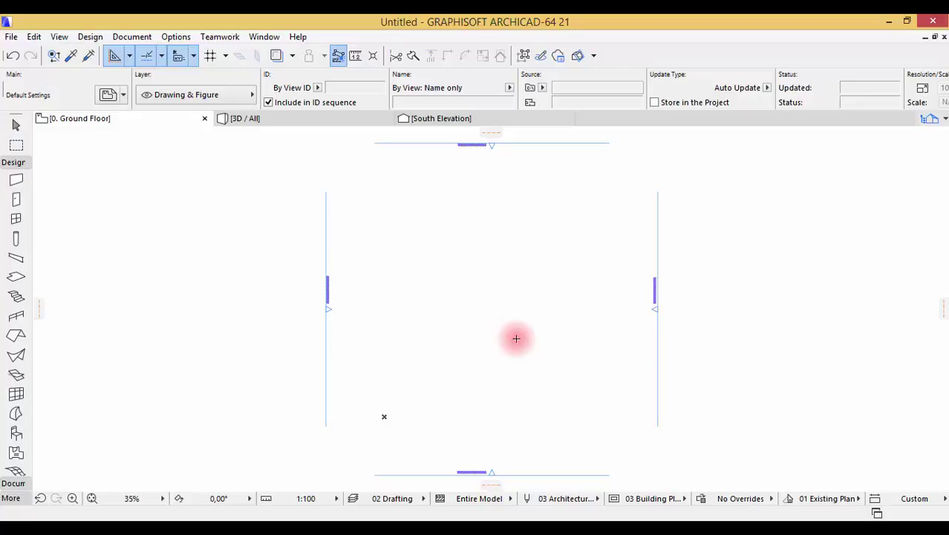
{"action": "left_click", "coordinate": [174, 36]}
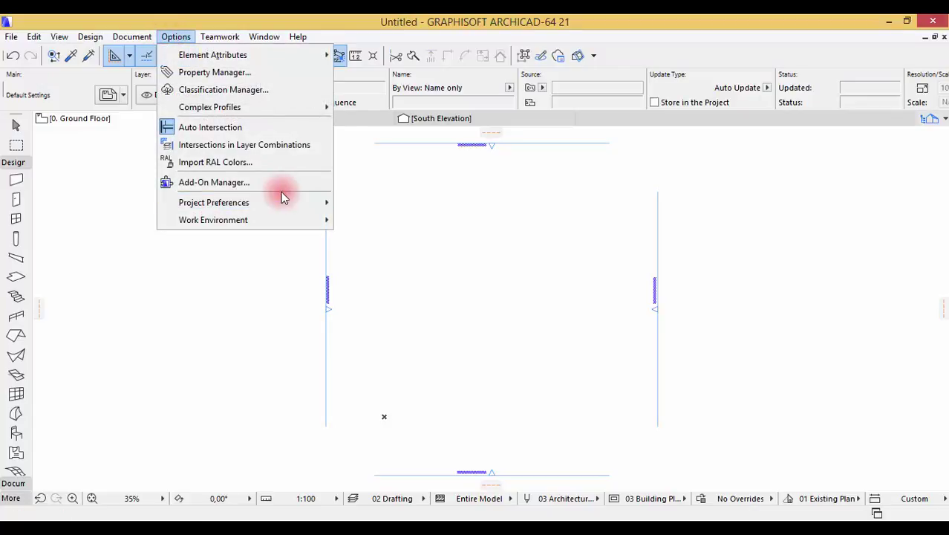
{"action": "mouse_move", "coordinate": [288, 206]}
{"action": "left_click", "coordinate": [381, 202]}
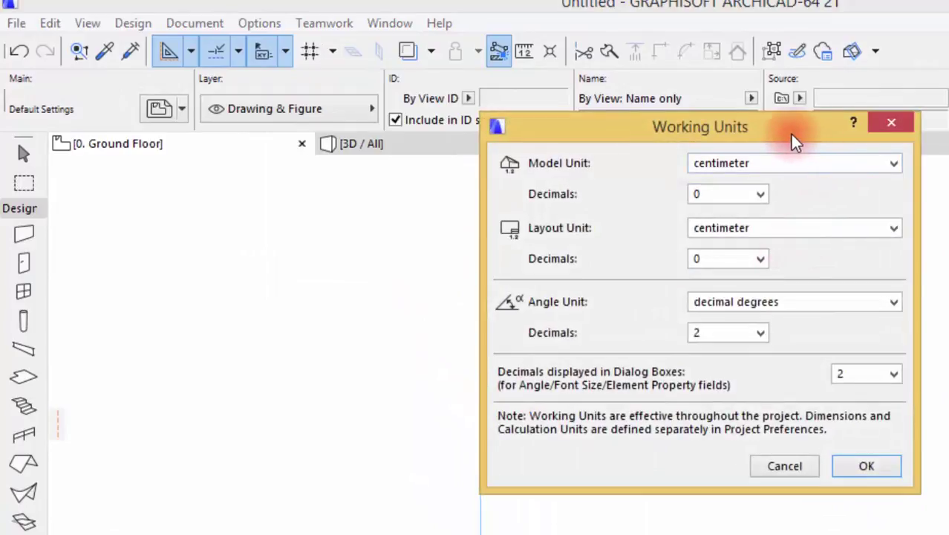
{"action": "left_click_drag", "start_coordinate": [789, 133], "coordinate": [753, 141]}
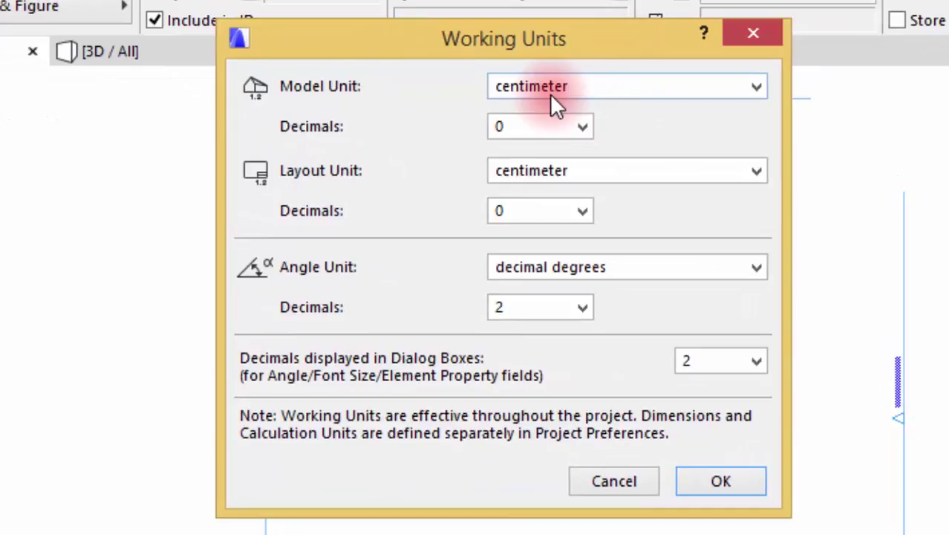
{"action": "left_click_drag", "start_coordinate": [487, 31], "coordinate": [572, 0]}
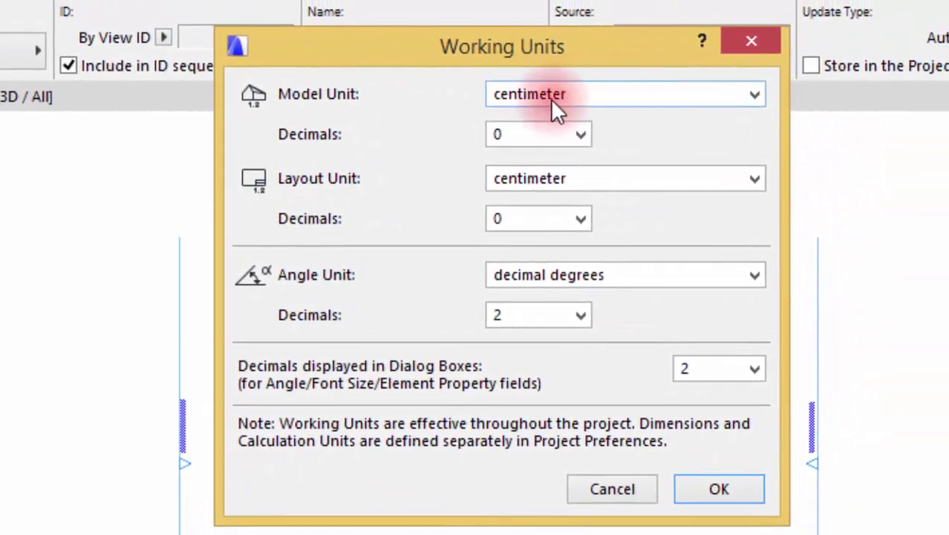
{"action": "left_click", "coordinate": [709, 488]}
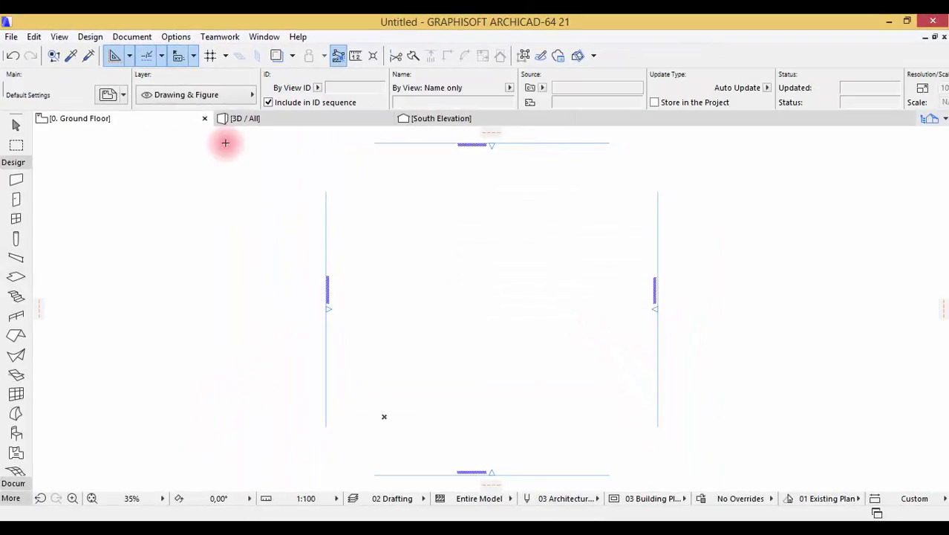
- Set the project's linear dimensions to the Plain Meter standard with 2 decimals, and check the angle and radial dimension settings
{"action": "left_click", "coordinate": [176, 36]}
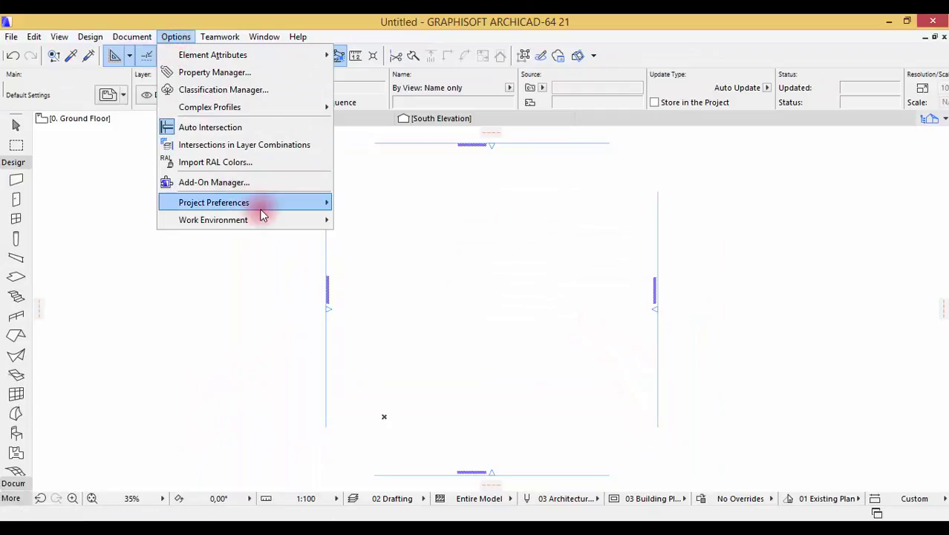
{"action": "mouse_move", "coordinate": [261, 214]}
{"action": "left_click", "coordinate": [395, 221]}
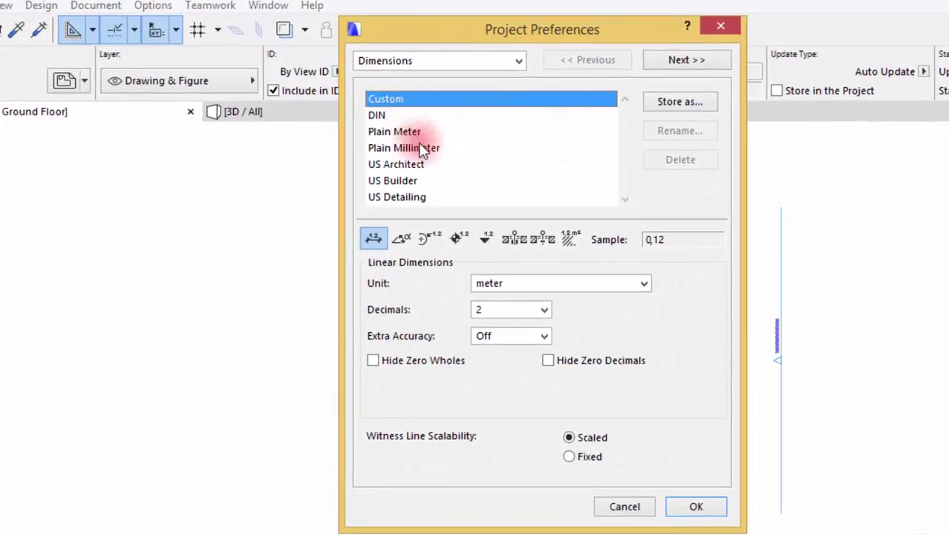
{"action": "left_click", "coordinate": [355, 139]}
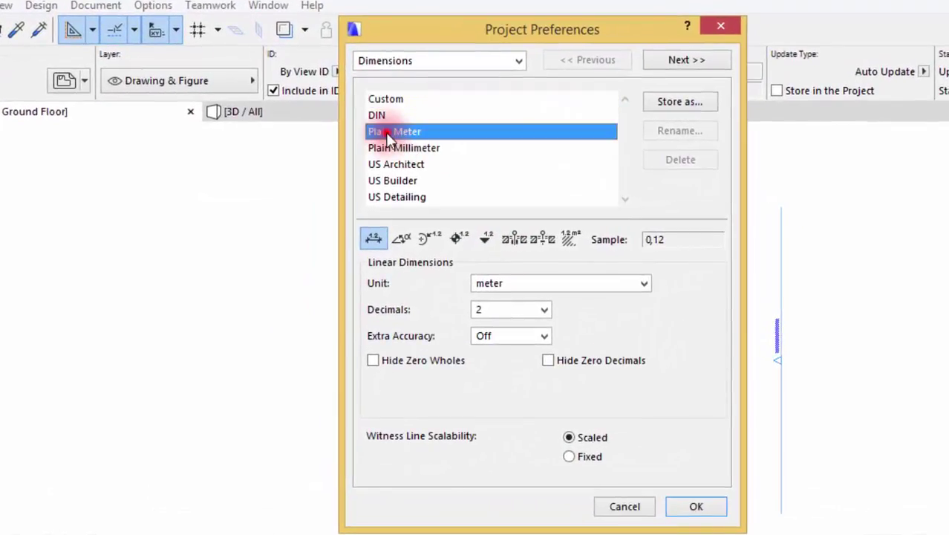
{"action": "left_click", "coordinate": [544, 308]}
{"action": "left_click", "coordinate": [499, 349]}
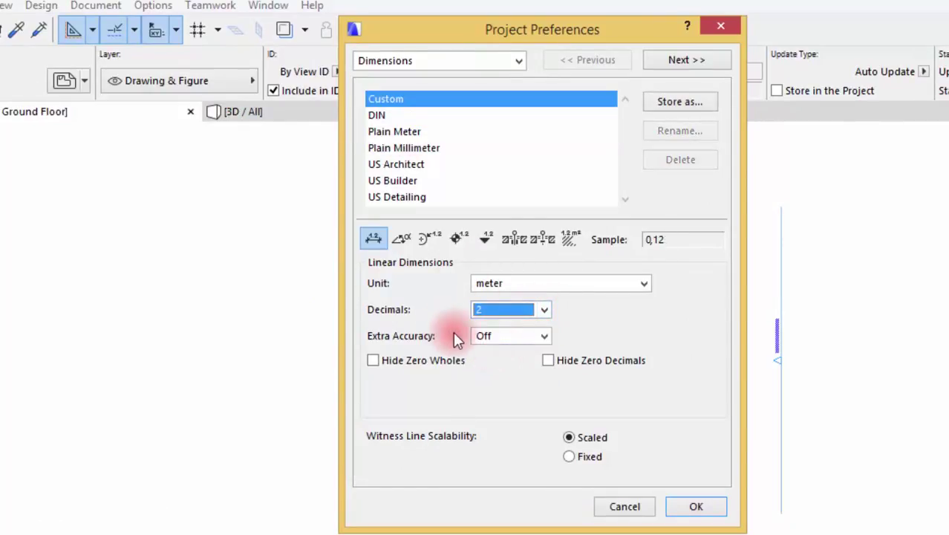
{"action": "left_click", "coordinate": [401, 240]}
{"action": "left_click", "coordinate": [431, 238]}
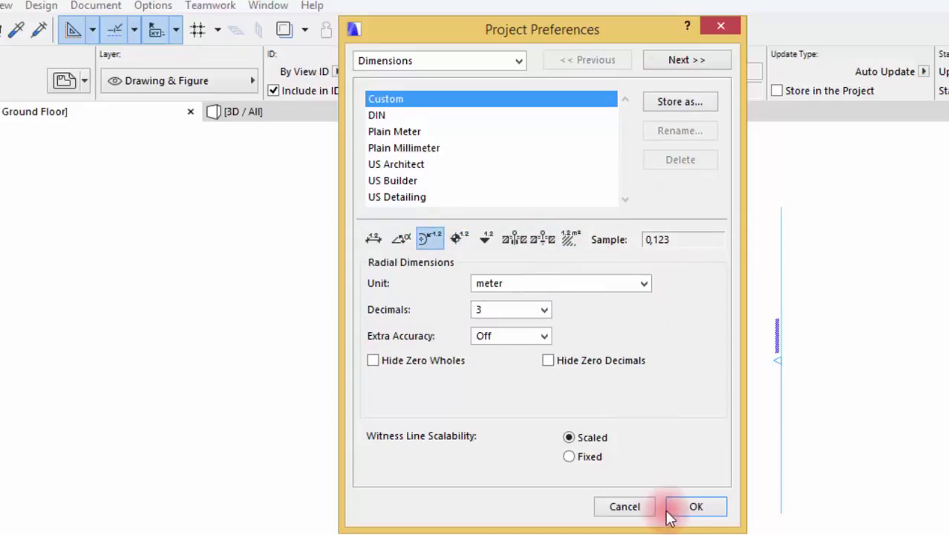
{"action": "left_click", "coordinate": [696, 507]}
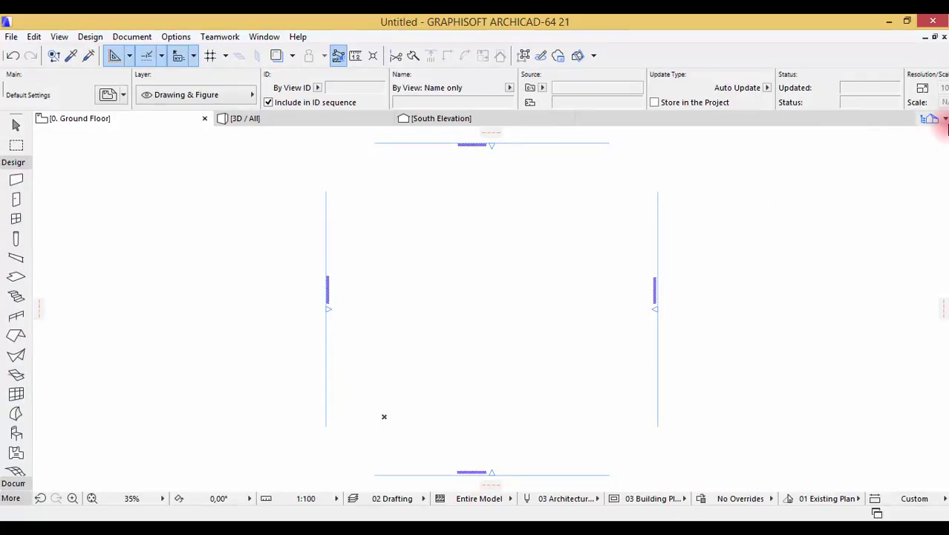
- Review the height to next of the ground floor, first and second stories in Story Settings
{"action": "left_click", "coordinate": [943, 121]}
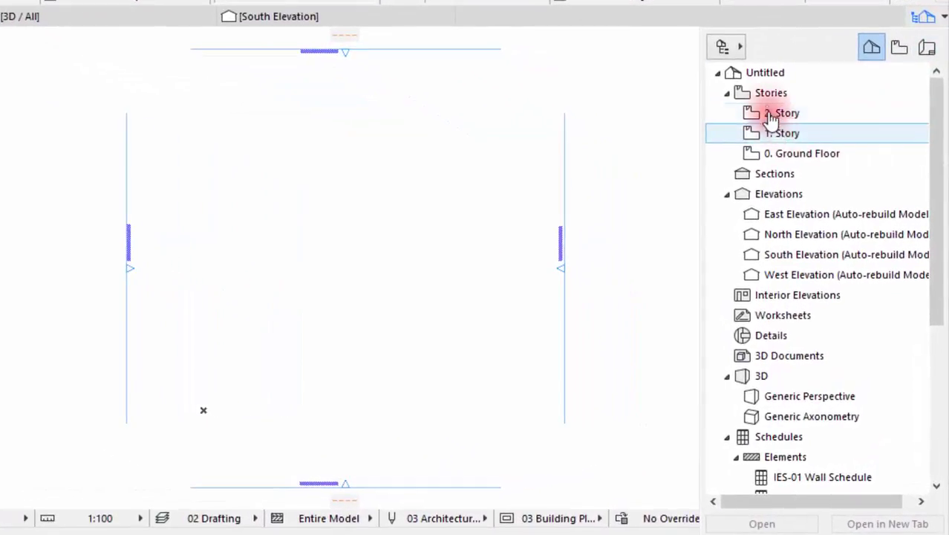
{"action": "left_click", "coordinate": [801, 184]}
{"action": "right_click", "coordinate": [764, 97]}
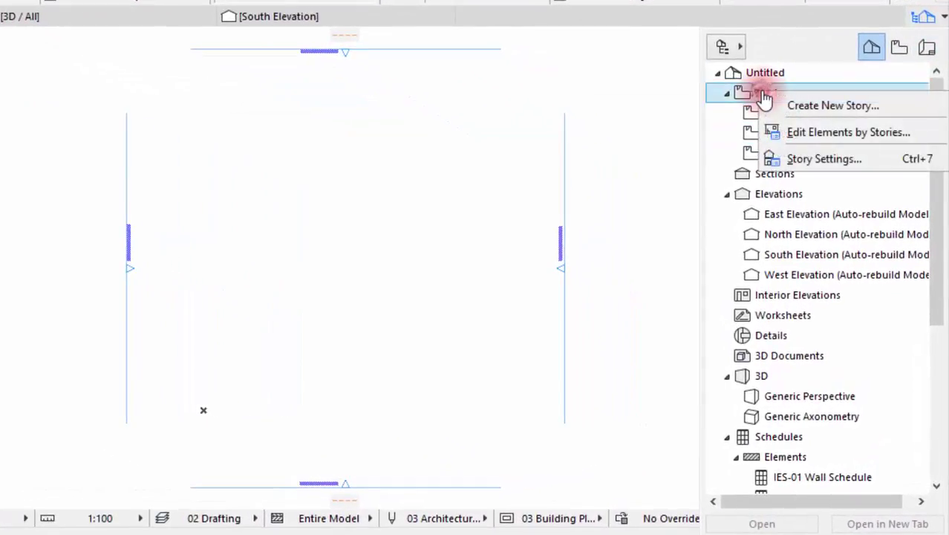
{"action": "left_click", "coordinate": [807, 160]}
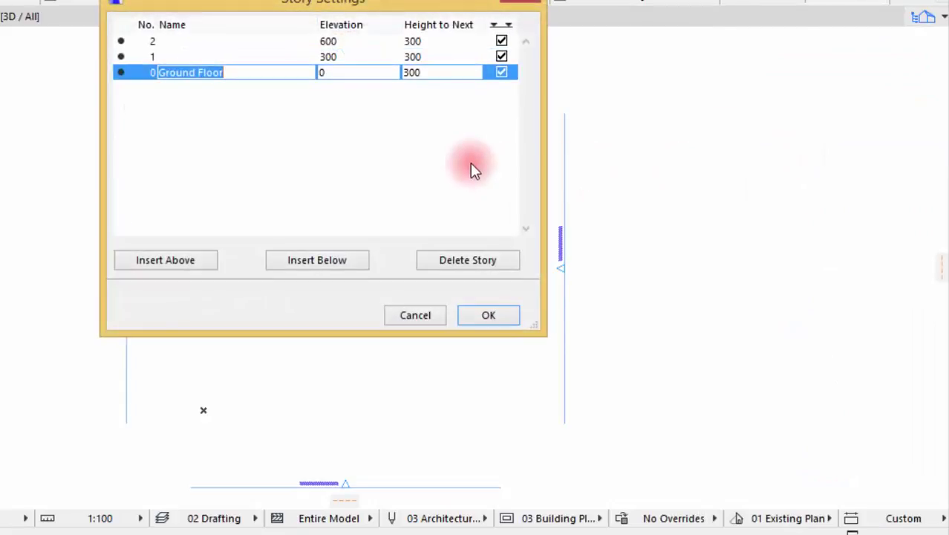
{"action": "double_click", "coordinate": [434, 71]}
{"action": "left_click", "coordinate": [431, 56]}
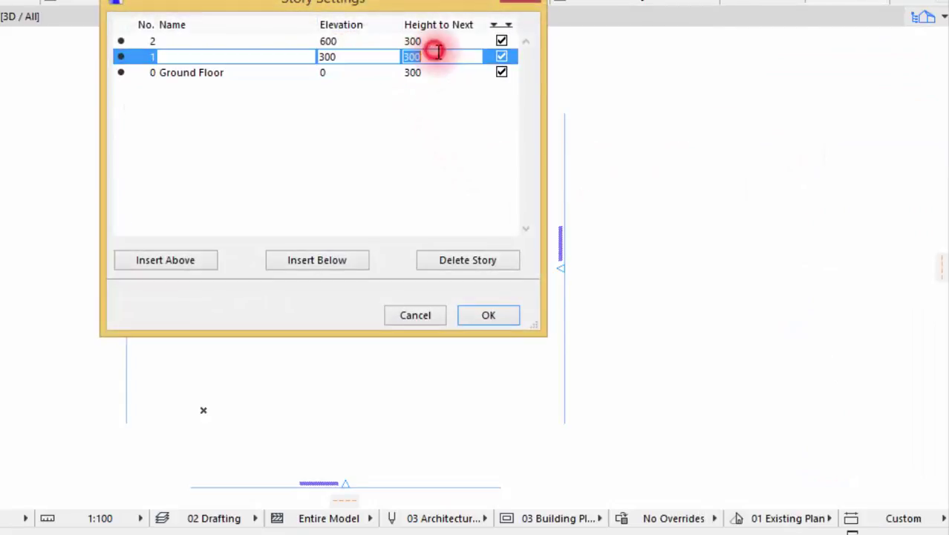
{"action": "left_click", "coordinate": [428, 41]}
{"action": "left_click", "coordinate": [434, 57]}
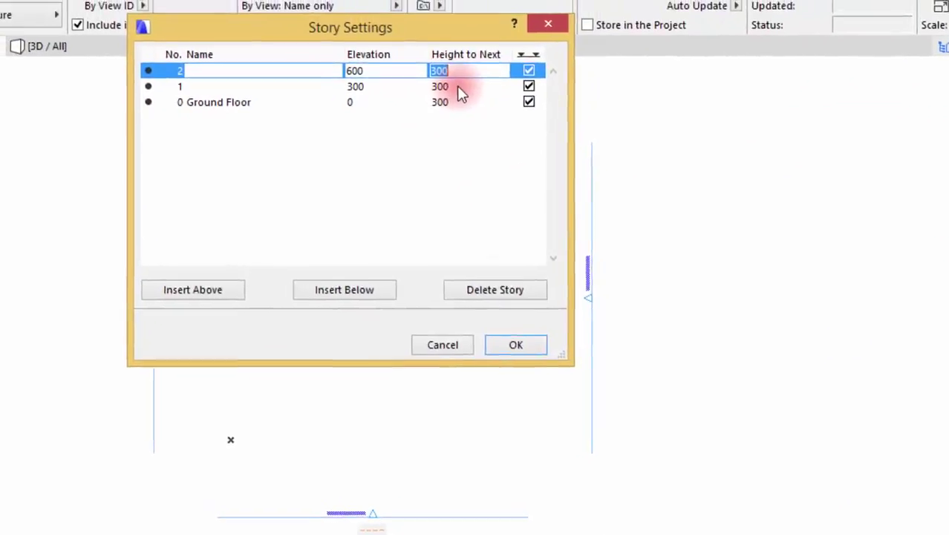
{"action": "left_click", "coordinate": [434, 73]}
{"action": "left_click", "coordinate": [508, 155]}
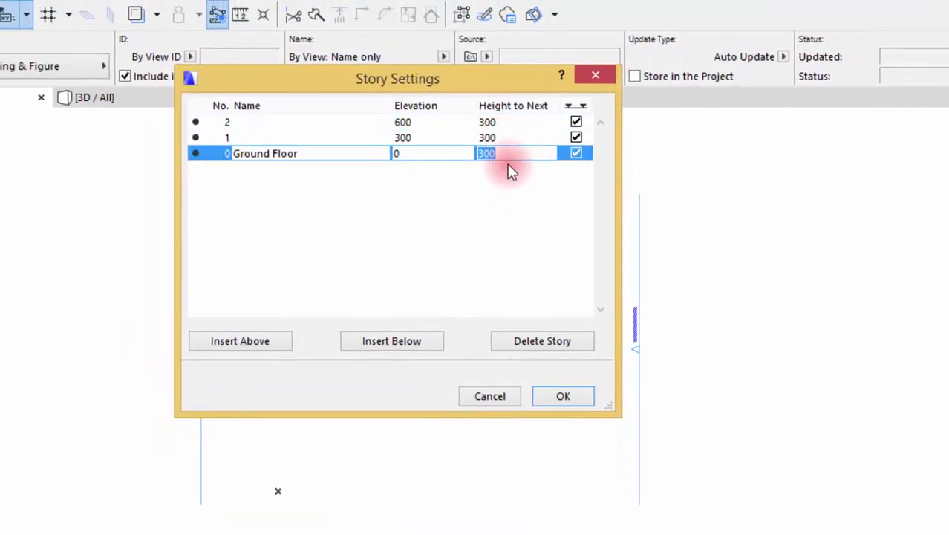
{"action": "left_click", "coordinate": [563, 398]}
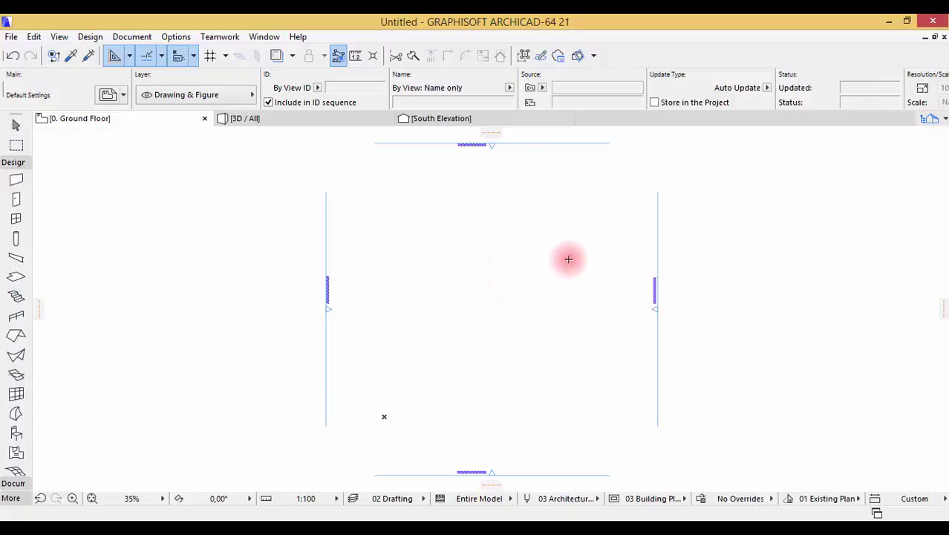
- Display the Navigator palette beside the floor plan
{"action": "mouse_move", "coordinate": [934, 120]}
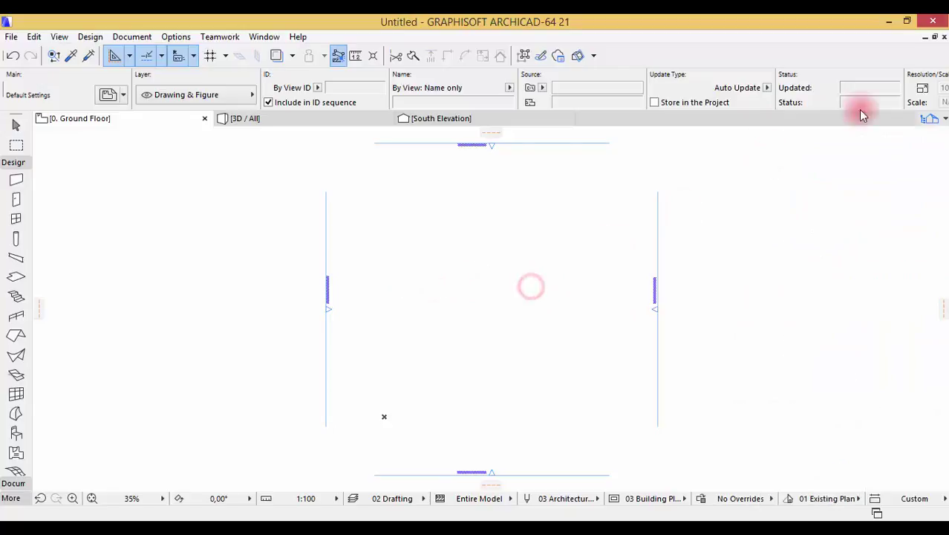
{"action": "left_click", "coordinate": [263, 36]}
{"action": "mouse_move", "coordinate": [386, 211]}
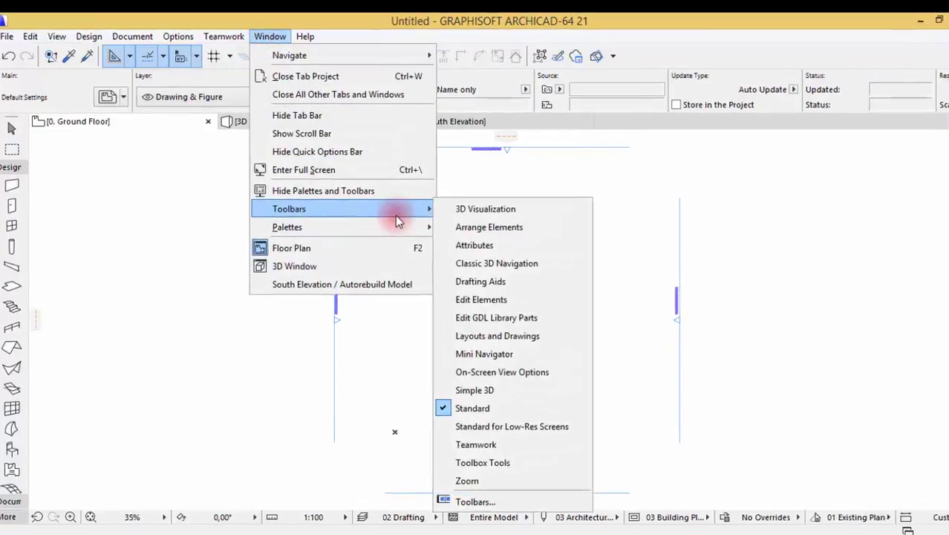
{"action": "mouse_move", "coordinate": [437, 265]}
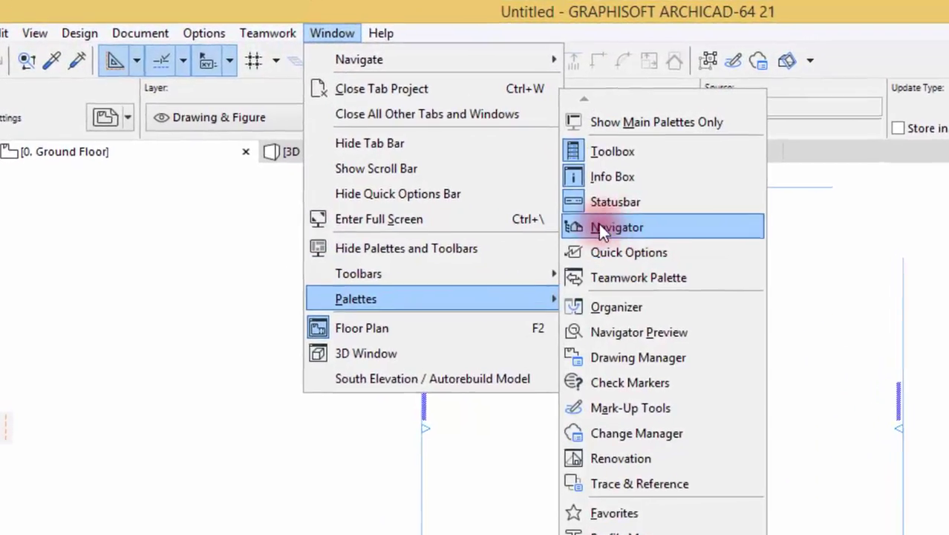
{"action": "left_click", "coordinate": [615, 228]}
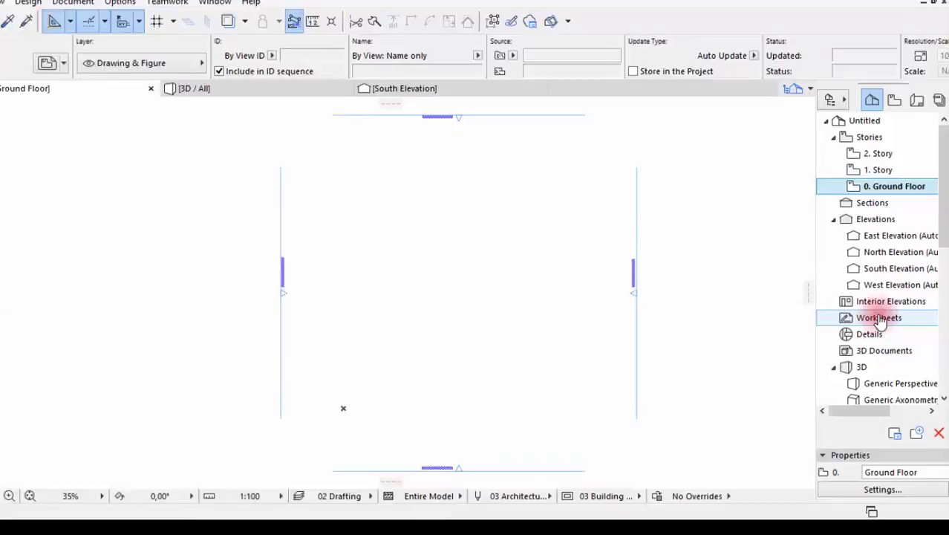
- Create a new independent worksheet with reference ID 01 and the name Ground Floor
{"action": "right_click", "coordinate": [880, 319]}
{"action": "left_click", "coordinate": [827, 326]}
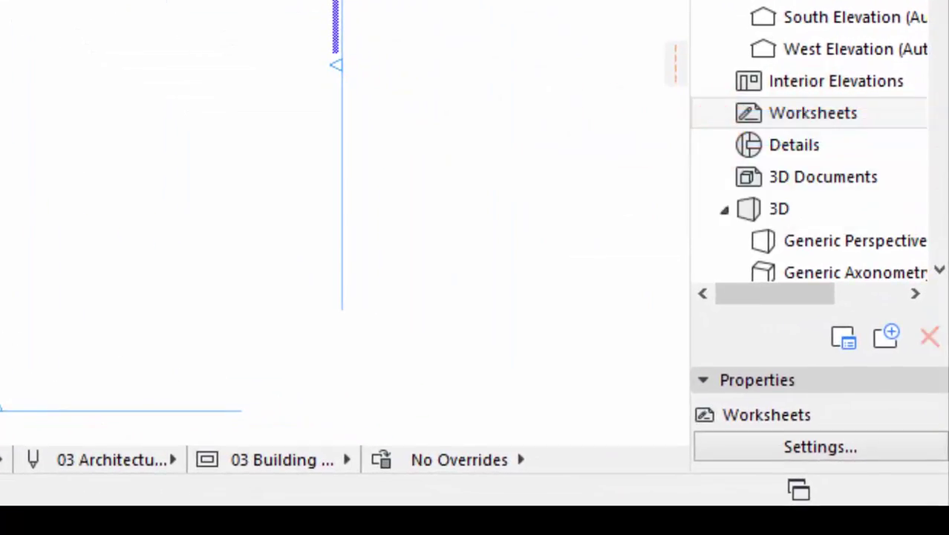
{"action": "type", "text": "01"}
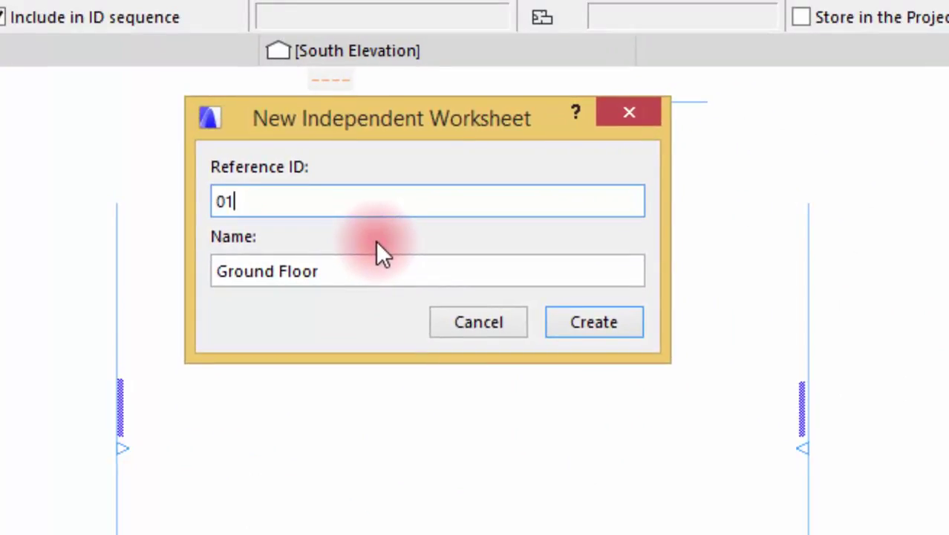
{"action": "left_click", "coordinate": [350, 277]}
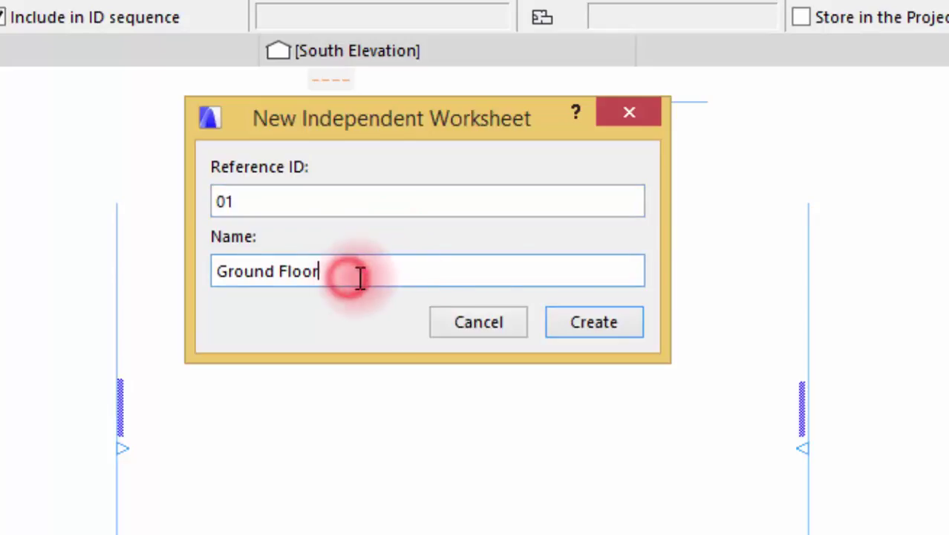
{"action": "left_click", "coordinate": [589, 323]}
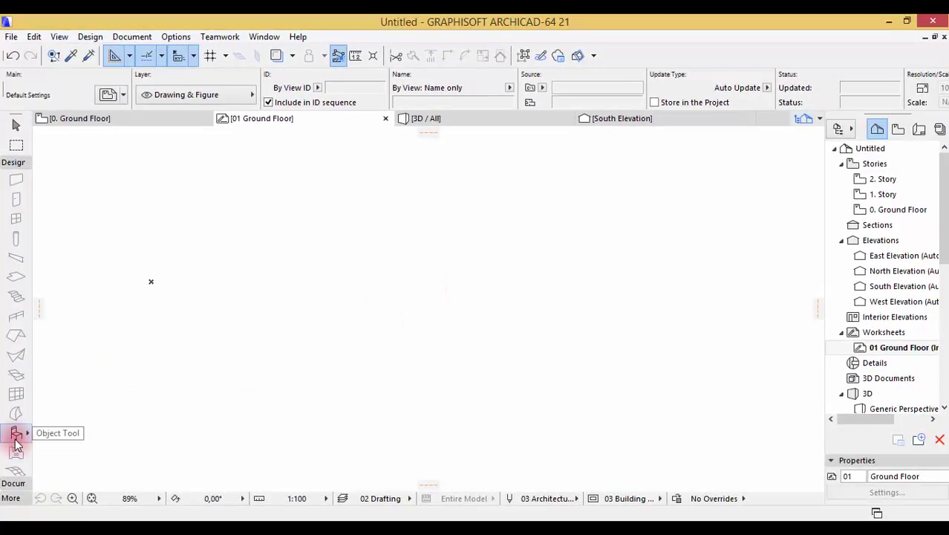
- Use the Drawing tool to load RDC.dwg from the DWG folder as an external drawing for the worksheet
{"action": "left_click", "coordinate": [6, 483]}
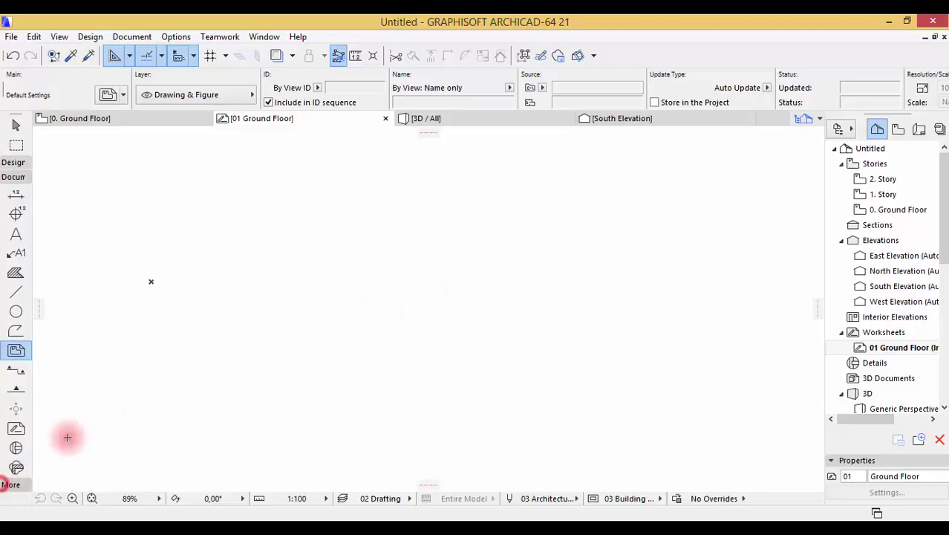
{"action": "left_click", "coordinate": [15, 349]}
{"action": "left_click", "coordinate": [198, 271]}
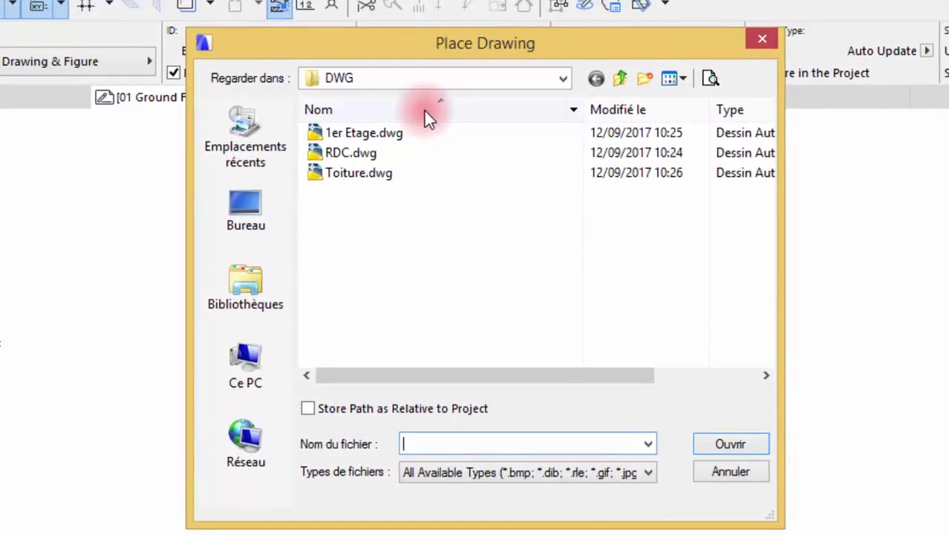
{"action": "left_click", "coordinate": [635, 472]}
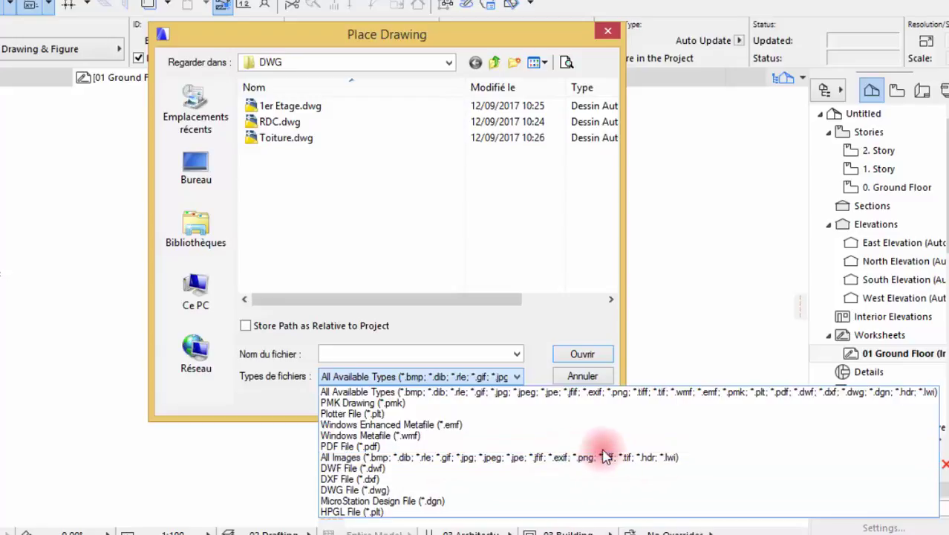
{"action": "left_click", "coordinate": [440, 217]}
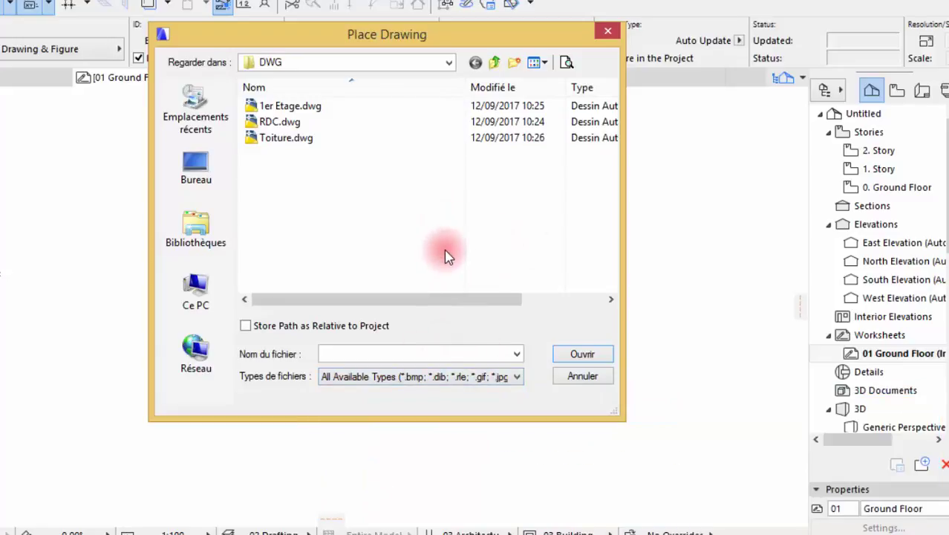
{"action": "left_click", "coordinate": [296, 123]}
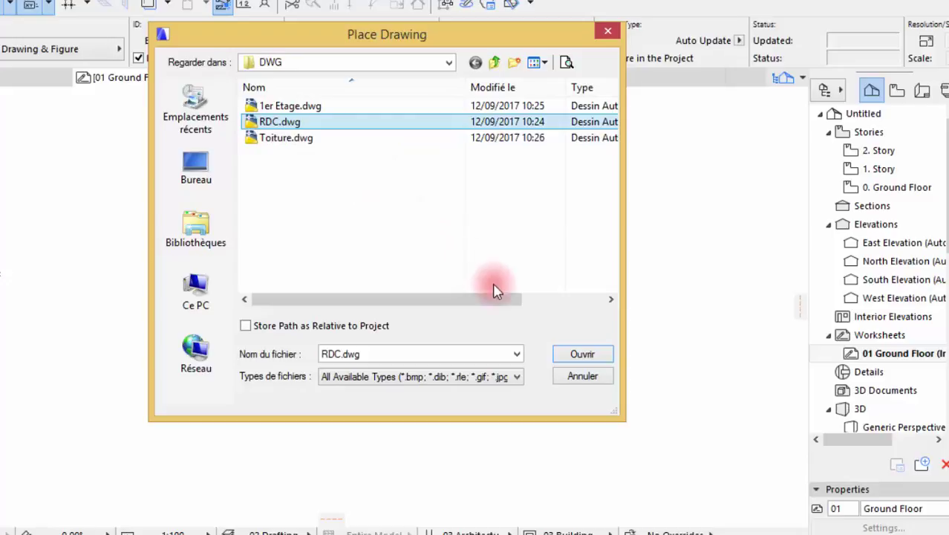
{"action": "left_click", "coordinate": [582, 355]}
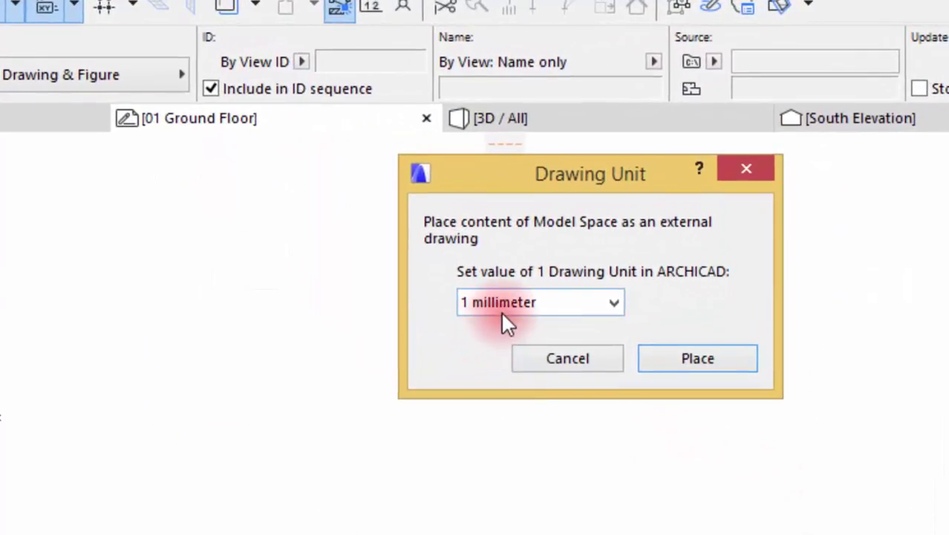
- Place the external drawing on the worksheet with 1 drawing unit set to 1 millimeter
{"action": "left_click", "coordinate": [562, 296]}
{"action": "left_click", "coordinate": [565, 304]}
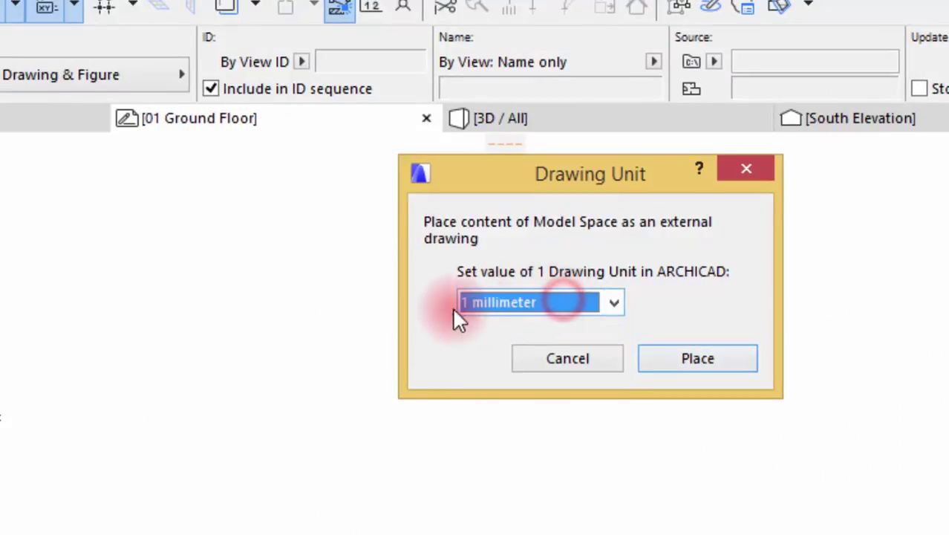
{"action": "left_click", "coordinate": [578, 305]}
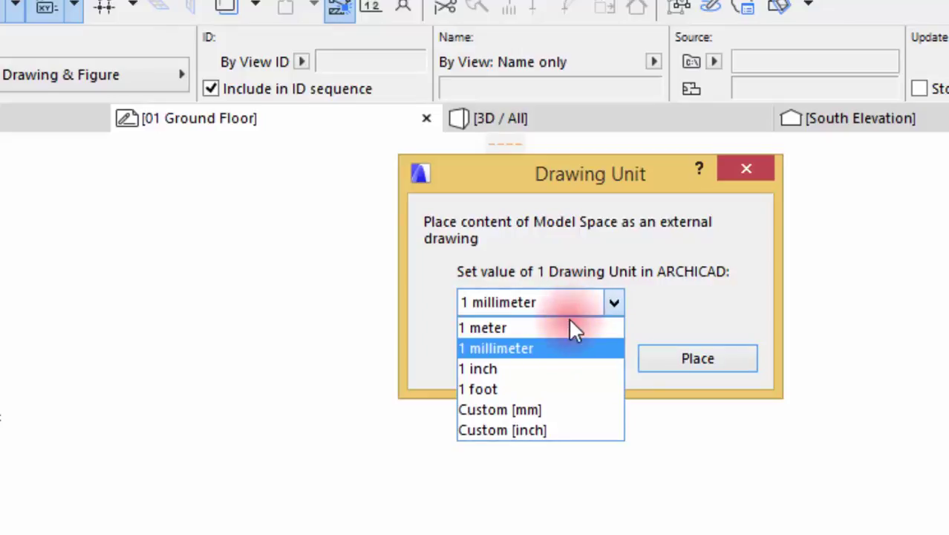
{"action": "left_click", "coordinate": [696, 298]}
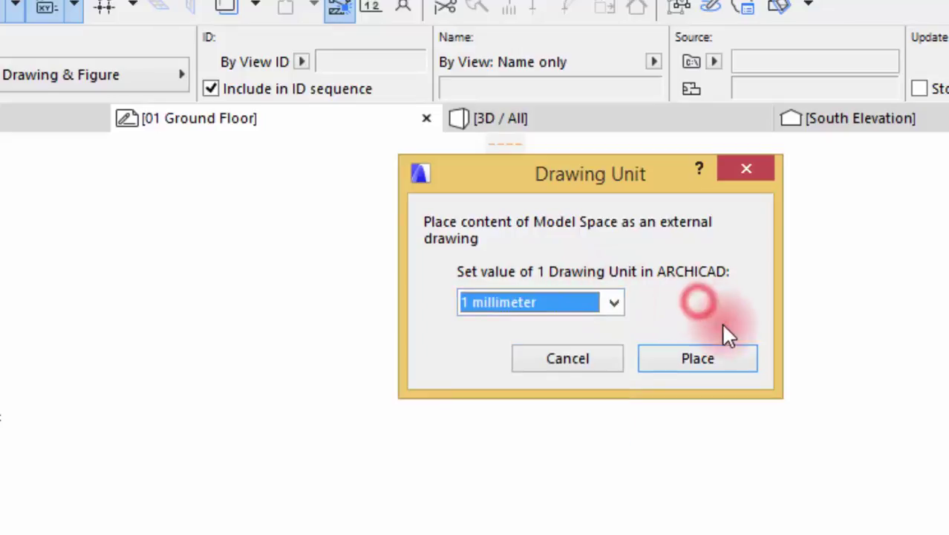
{"action": "left_click", "coordinate": [694, 355]}
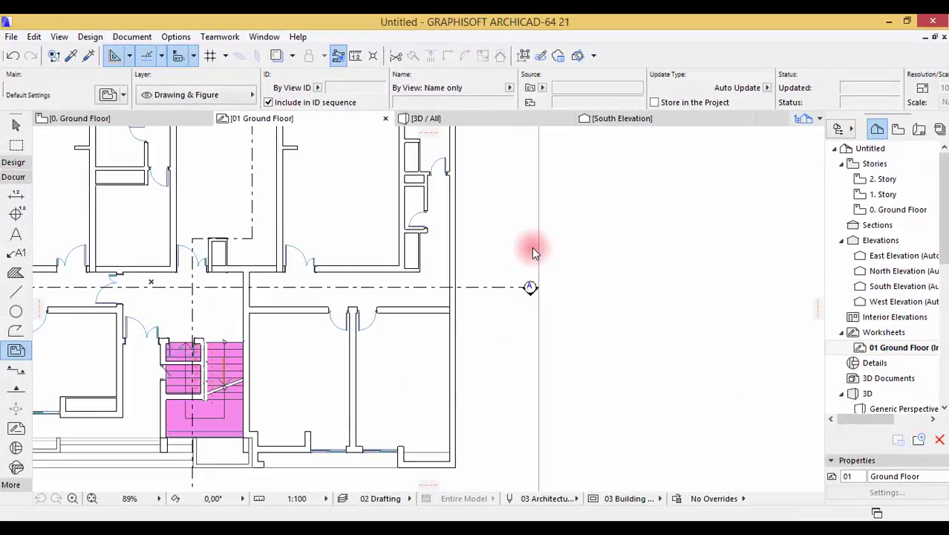
- Measure the thickness of the plan's right-hand exterior wall, beside the lower-right rooms
{"action": "scroll", "coordinate": [639, 261], "scroll_direction": "down", "scroll_amount": 2}
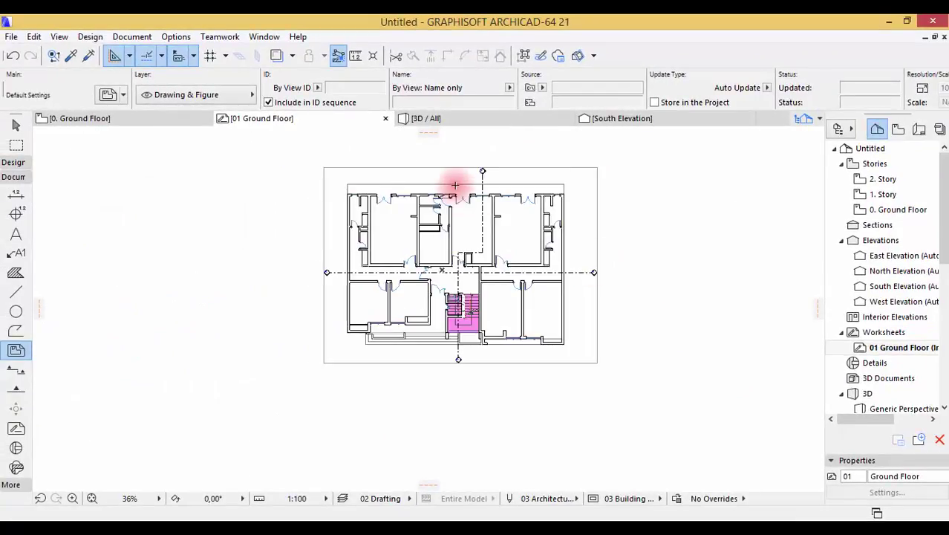
{"action": "scroll", "coordinate": [416, 200], "scroll_direction": "down", "scroll_amount": 1}
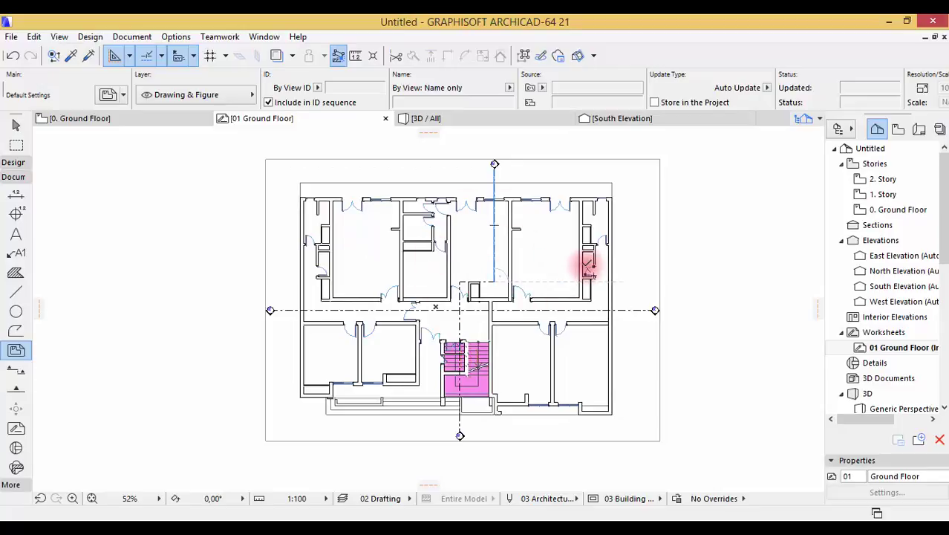
{"action": "scroll", "coordinate": [564, 289], "scroll_direction": "up", "scroll_amount": 1}
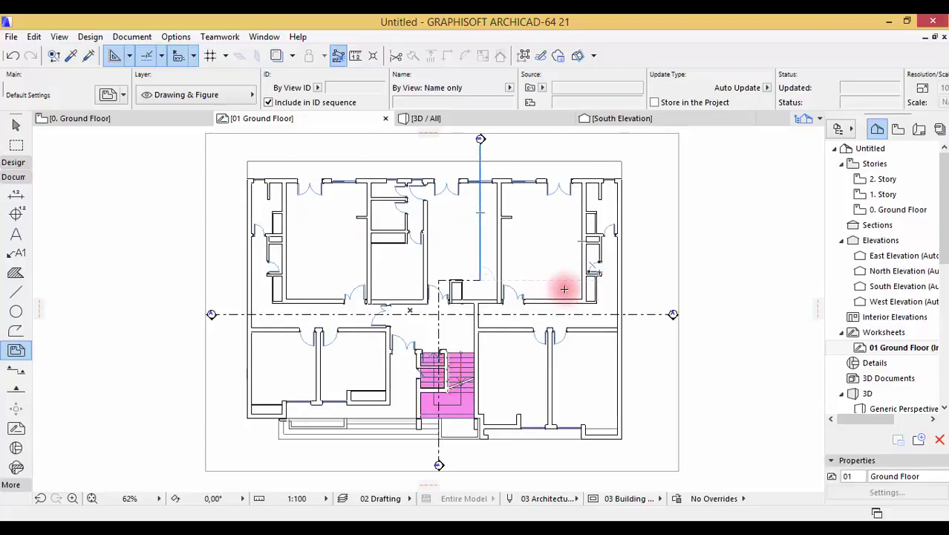
{"action": "scroll", "coordinate": [564, 289], "scroll_direction": "up", "scroll_amount": 2}
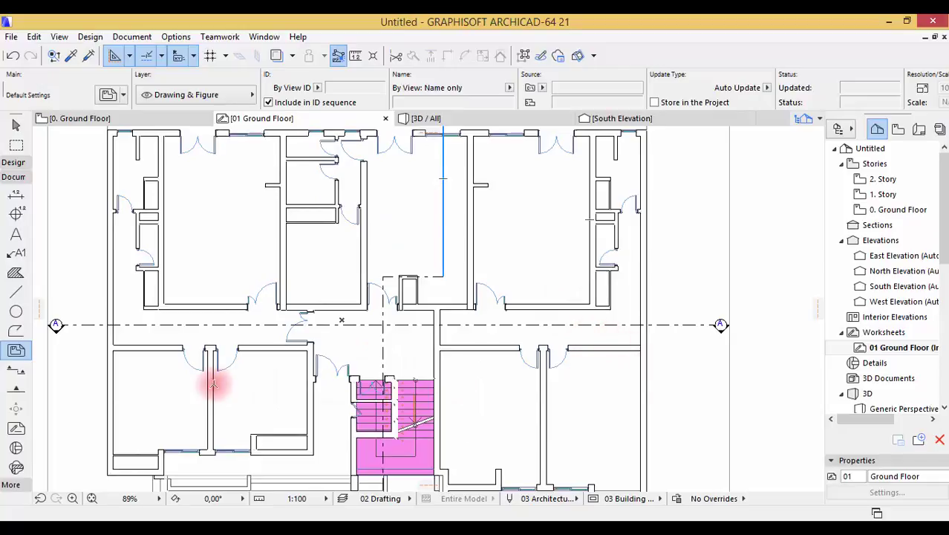
{"action": "scroll", "coordinate": [670, 394], "scroll_direction": "up", "scroll_amount": 6}
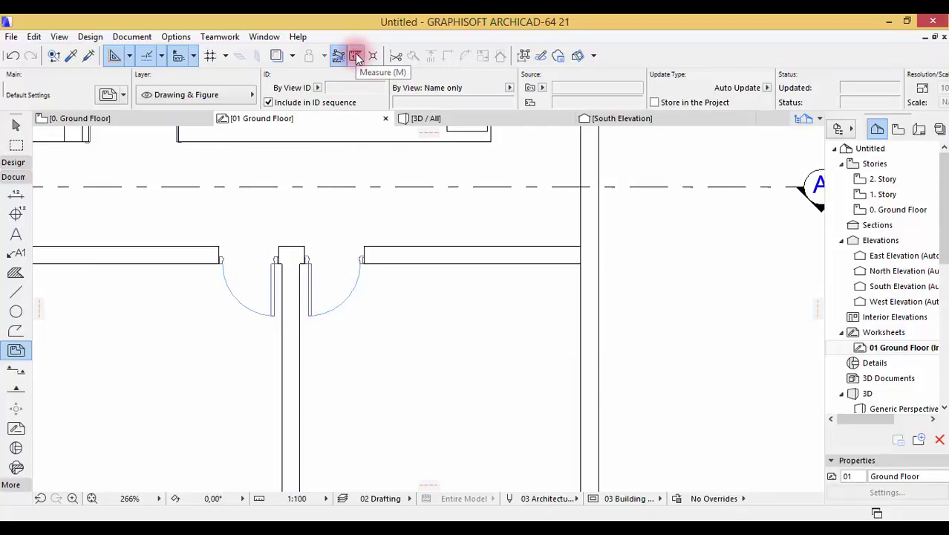
{"action": "left_click", "coordinate": [355, 56]}
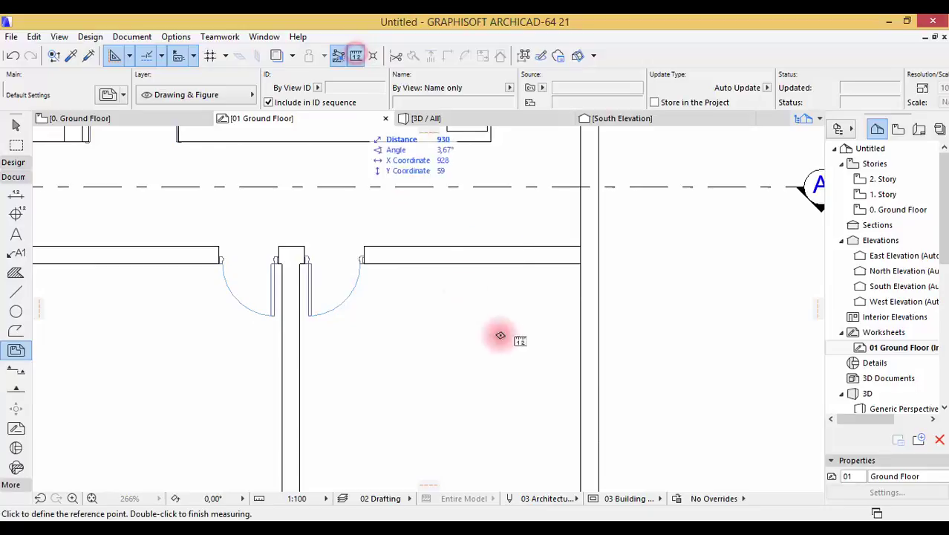
{"action": "left_click", "coordinate": [600, 369]}
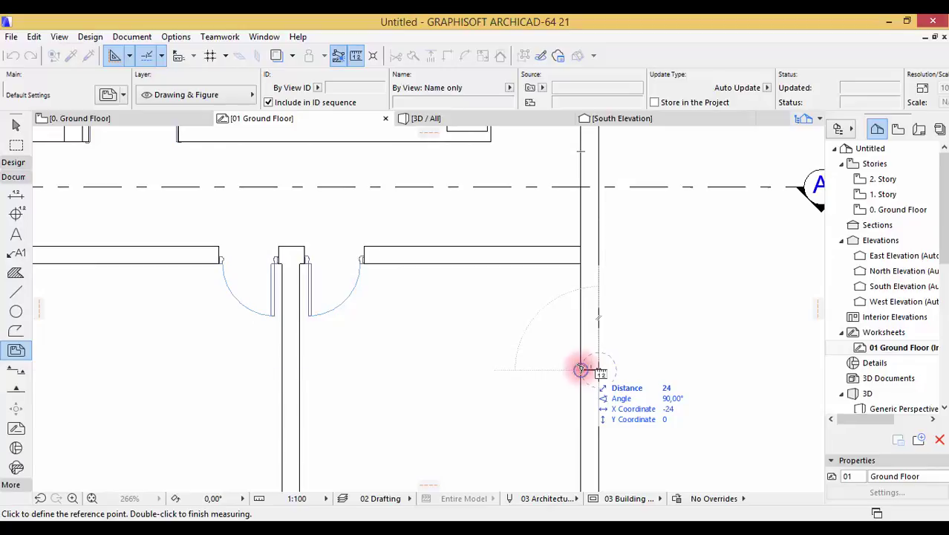
{"action": "key", "text": "Escape"}
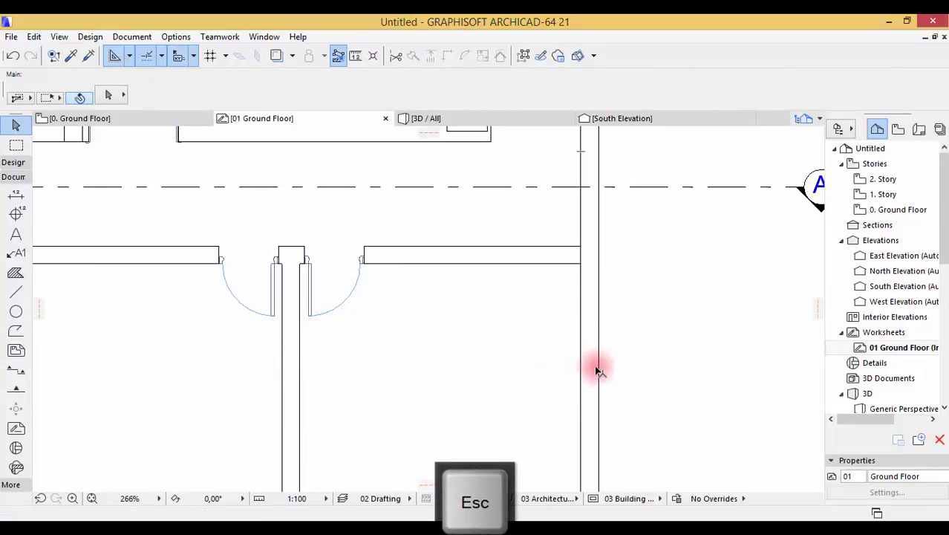
- Select the placed RDC drawing and offset all edges of its frame inward by about 74
{"action": "scroll", "coordinate": [596, 362], "scroll_direction": "down", "scroll_amount": 6}
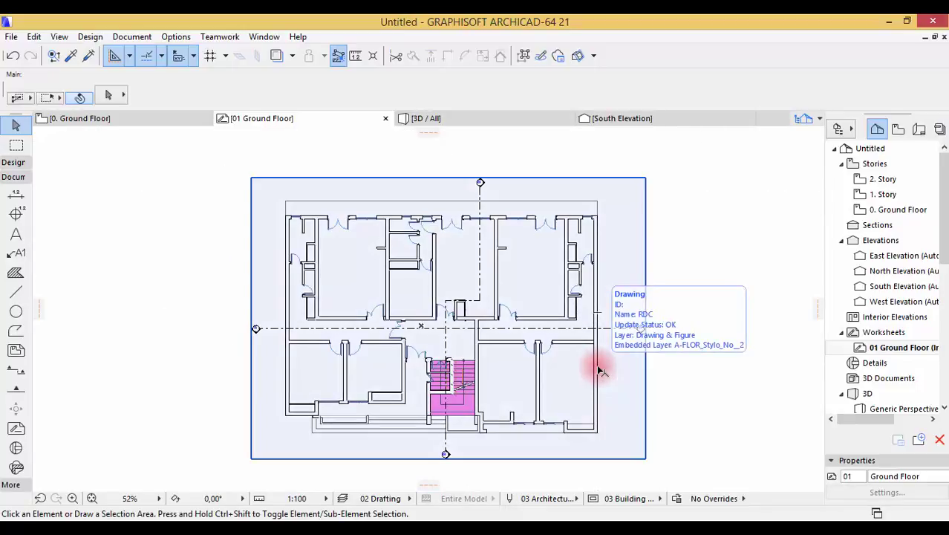
{"action": "left_click", "coordinate": [600, 369]}
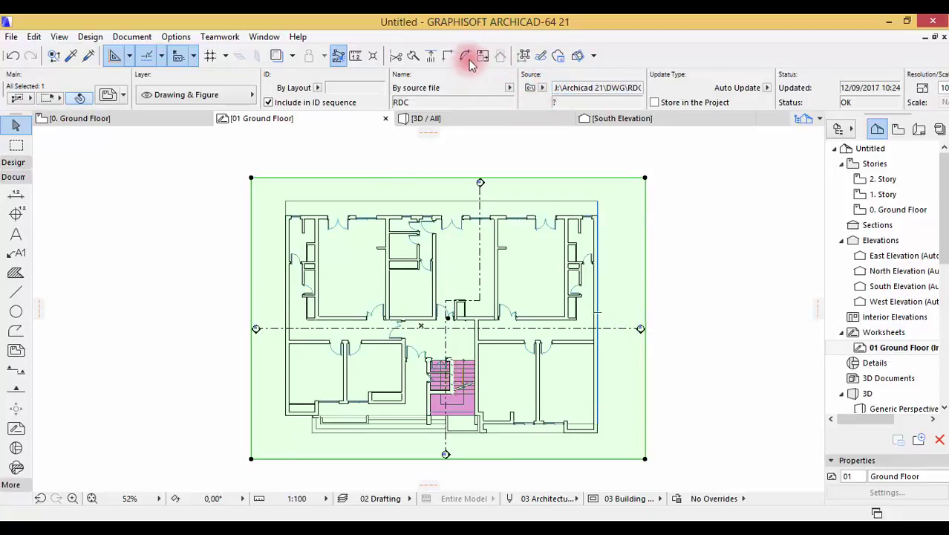
{"action": "left_click", "coordinate": [483, 59]}
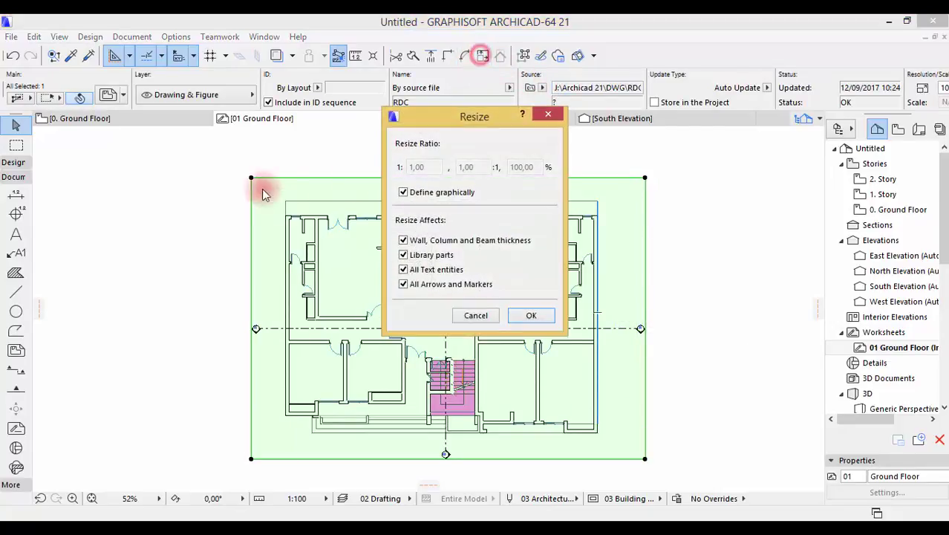
{"action": "left_click", "coordinate": [485, 315]}
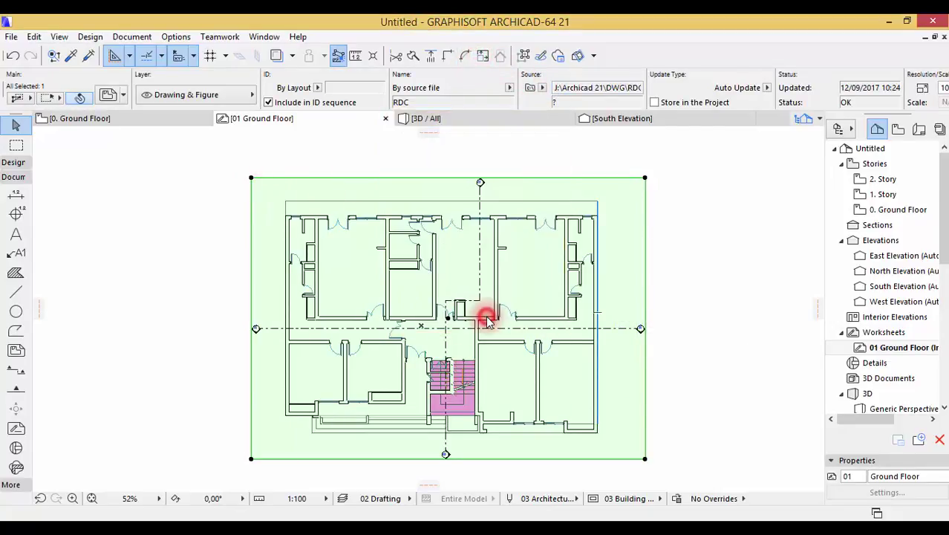
{"action": "left_click", "coordinate": [253, 216]}
{"action": "left_click", "coordinate": [308, 195]}
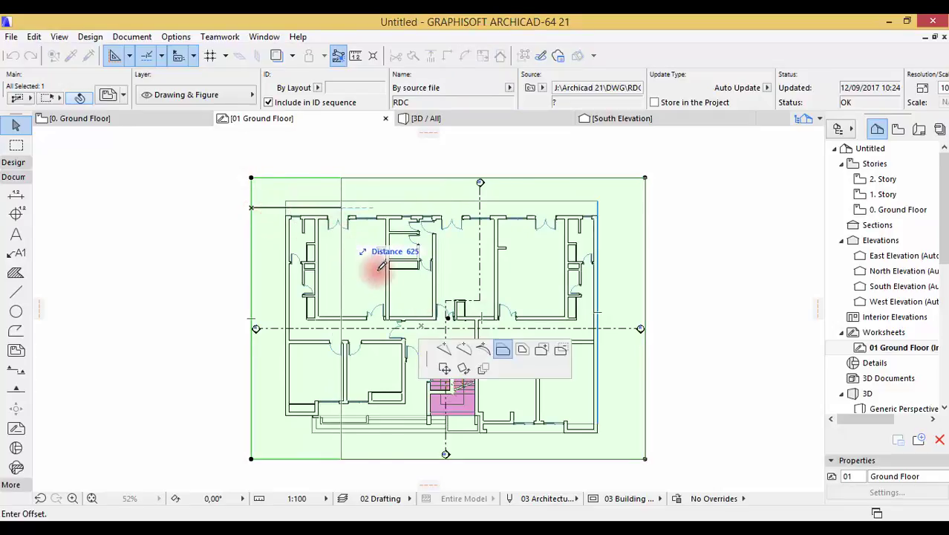
{"action": "left_click", "coordinate": [523, 349]}
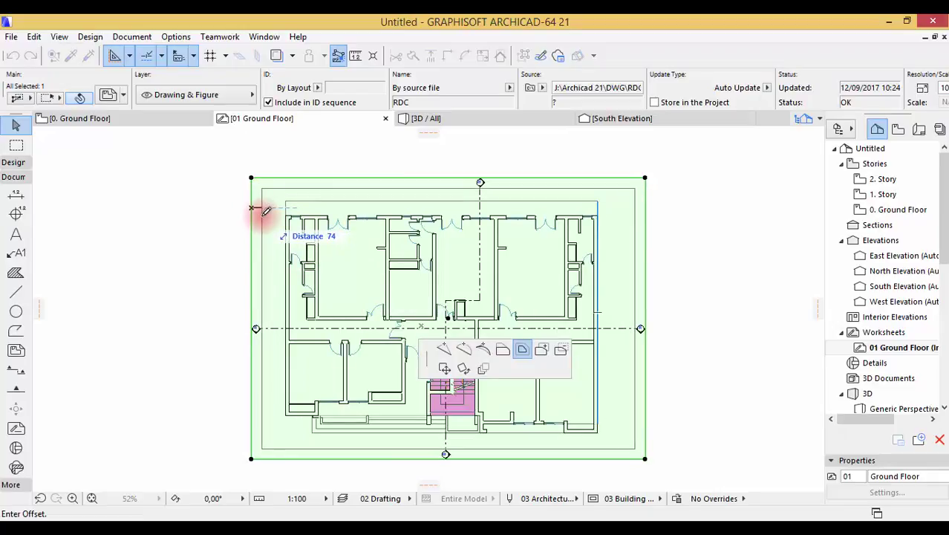
{"action": "left_click", "coordinate": [263, 215]}
- Shrink the RDC drawing graphically from its lower-right frame corner to about 67 percent of its size
{"action": "left_click", "coordinate": [261, 188]}
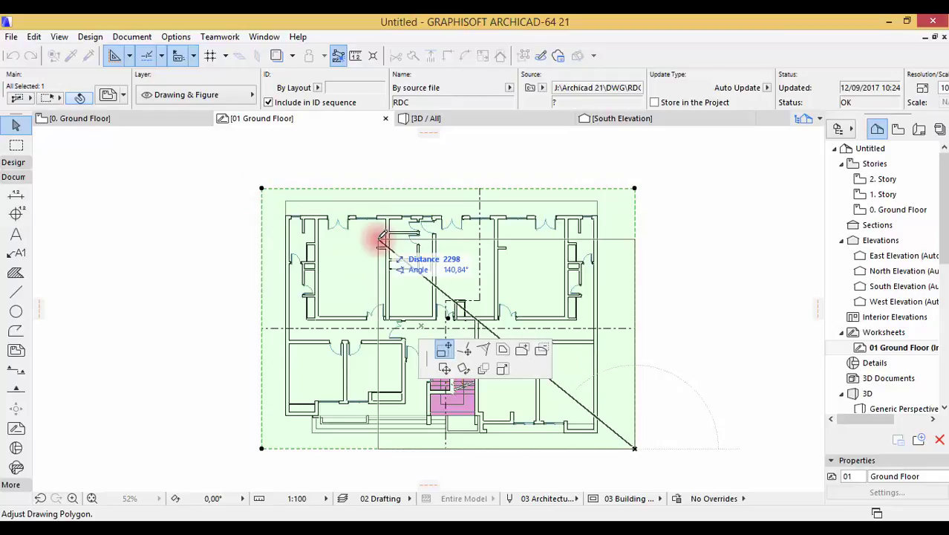
{"action": "left_click", "coordinate": [503, 369]}
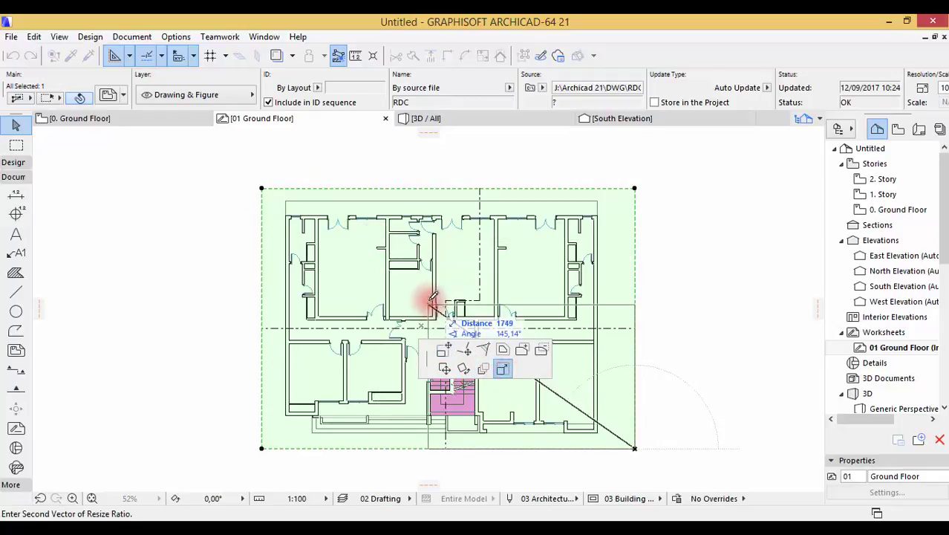
{"action": "left_click", "coordinate": [392, 259]}
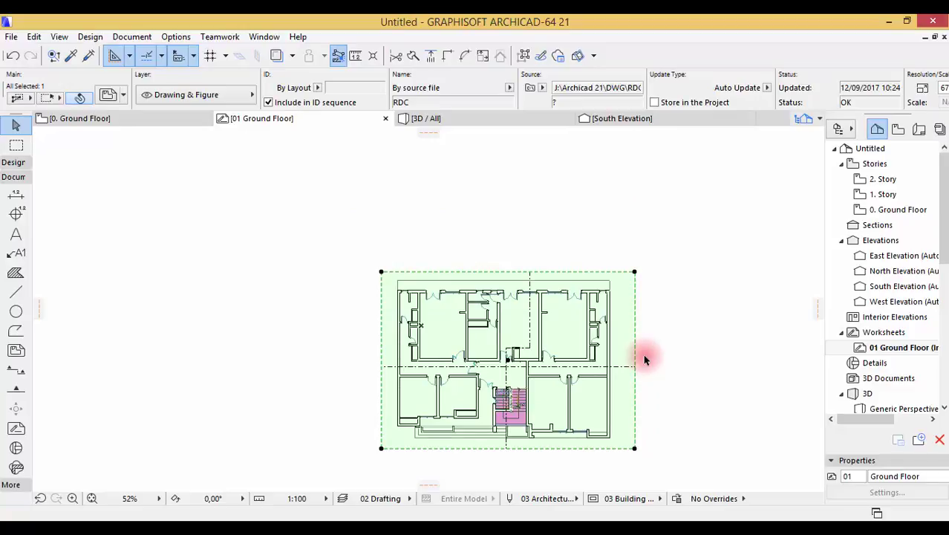
- Measure the right-hand exterior wall's thickness in the resized drawing
{"action": "scroll", "coordinate": [609, 375], "scroll_direction": "up", "scroll_amount": 6}
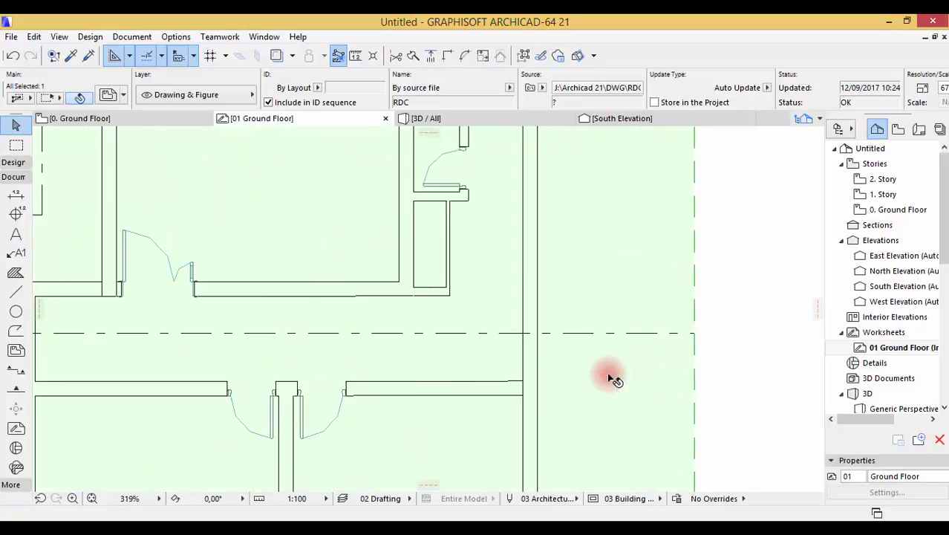
{"action": "scroll", "coordinate": [609, 338], "scroll_direction": "down", "scroll_amount": 4}
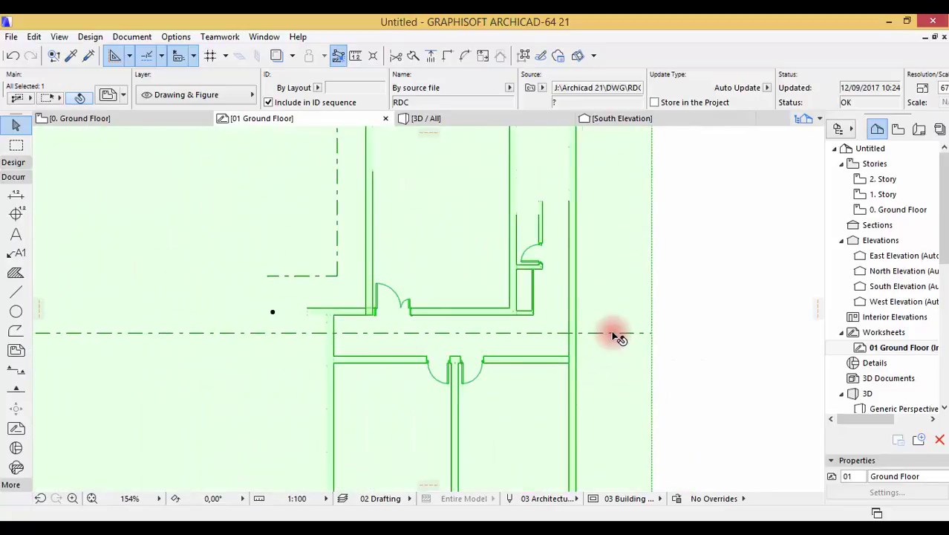
{"action": "scroll", "coordinate": [609, 338], "scroll_direction": "down", "scroll_amount": 3}
{"action": "scroll", "coordinate": [601, 319], "scroll_direction": "up", "scroll_amount": 7}
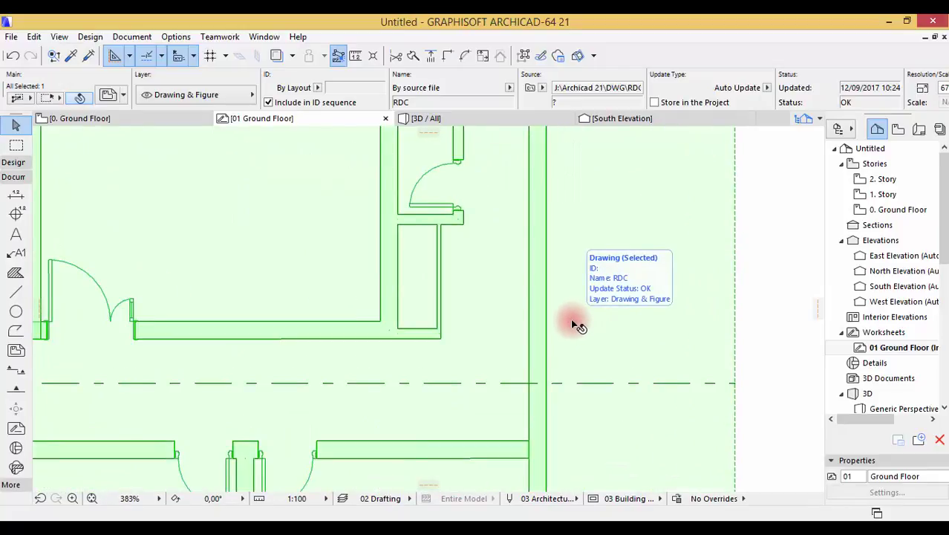
{"action": "key", "text": "m"}
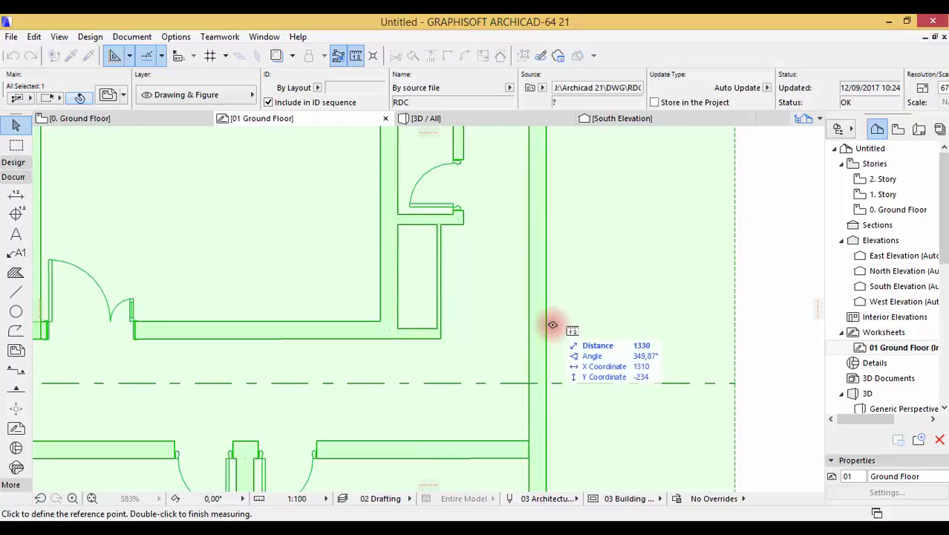
{"action": "left_click", "coordinate": [545, 319]}
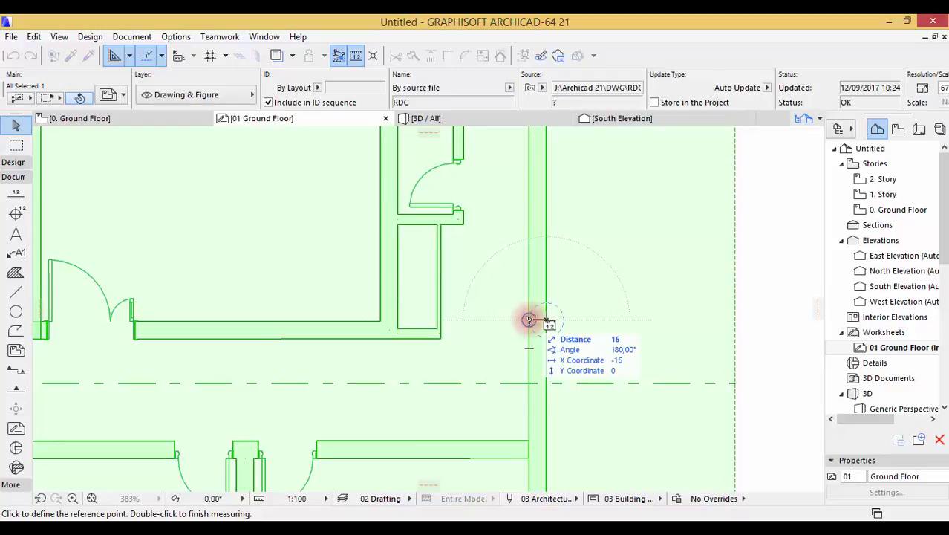
{"action": "key", "text": "Escape"}
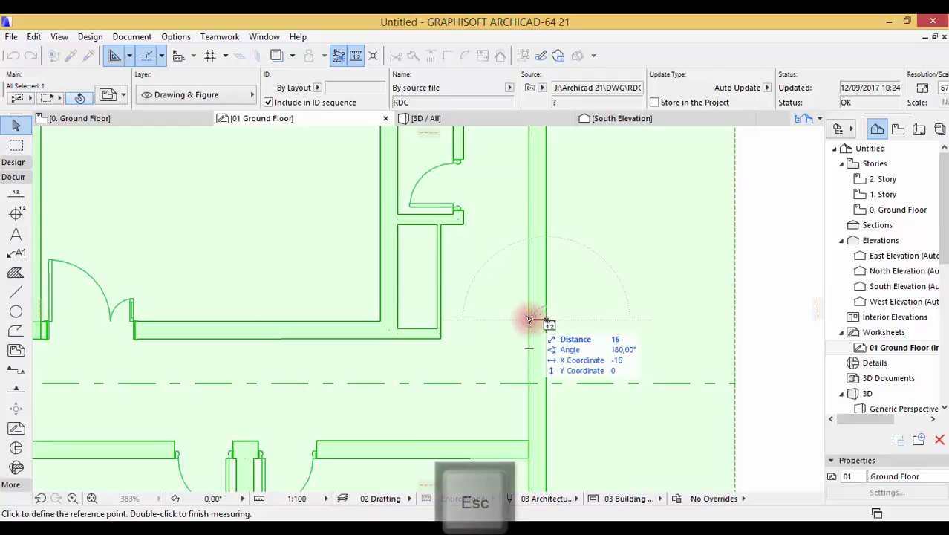
- Measure the width of the right-hand door opening of the paired doors below the corridor
{"action": "scroll", "coordinate": [538, 285], "scroll_direction": "down", "scroll_amount": 3}
{"action": "scroll", "coordinate": [377, 381], "scroll_direction": "up", "scroll_amount": 5}
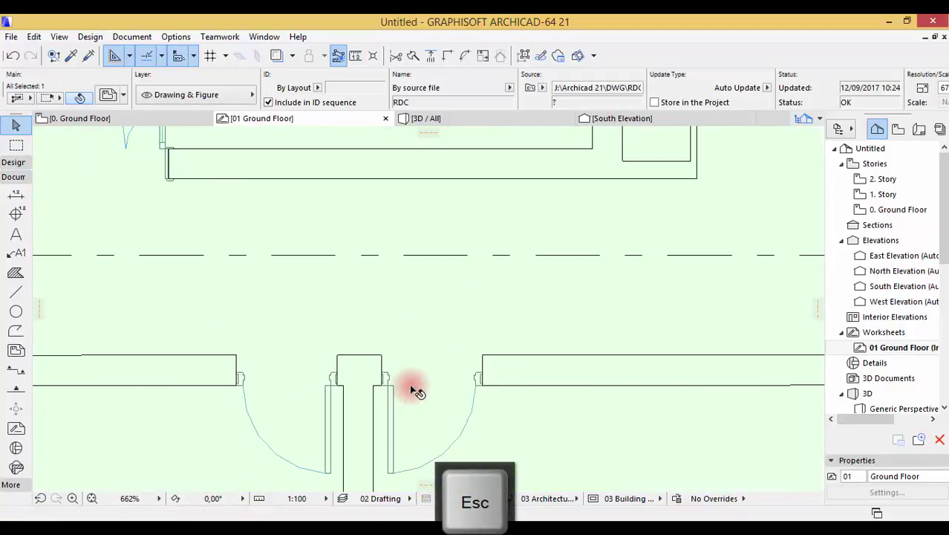
{"action": "key", "text": "m"}
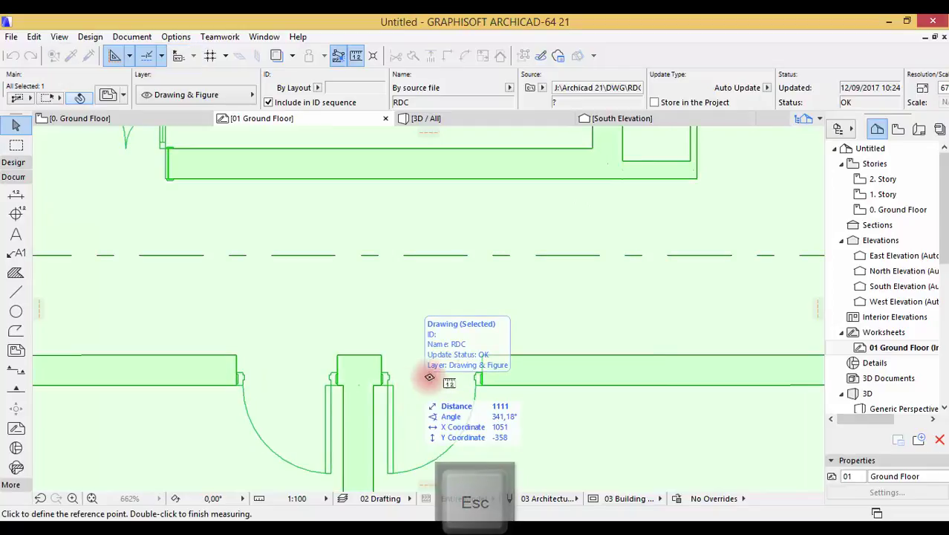
{"action": "left_click", "coordinate": [481, 363]}
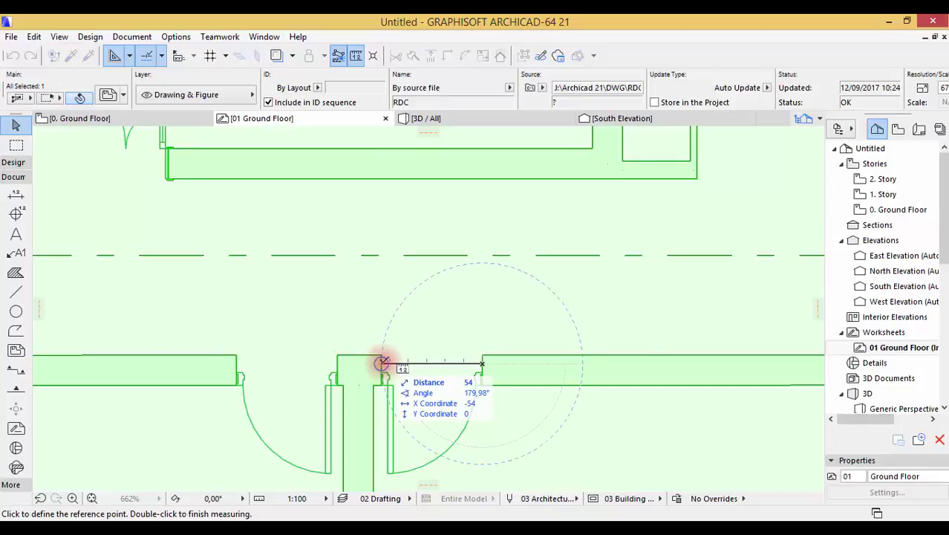
{"action": "key", "text": "Escape"}
{"action": "key", "text": "Escape"}
- Resize the RDC drawing graphically from the right-hand exterior wall's outer face, using its thickness as reference and 24 as the new distance
{"action": "scroll", "coordinate": [473, 311], "scroll_direction": "down", "scroll_amount": 5}
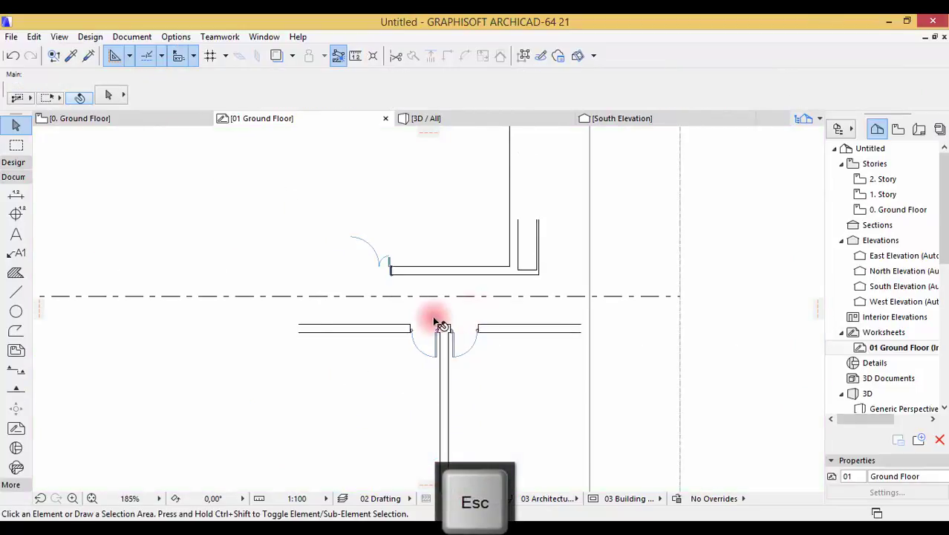
{"action": "scroll", "coordinate": [520, 322], "scroll_direction": "down", "scroll_amount": 4}
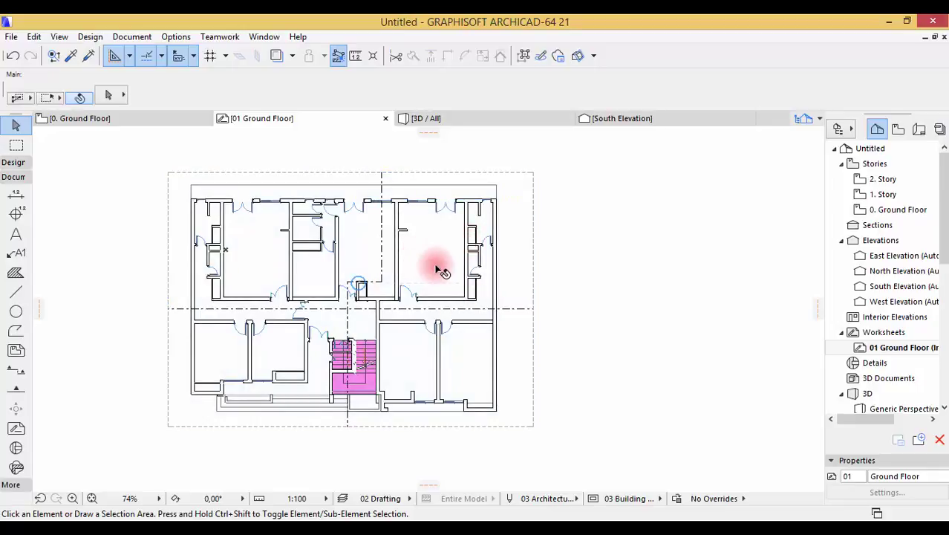
{"action": "left_click", "coordinate": [438, 261]}
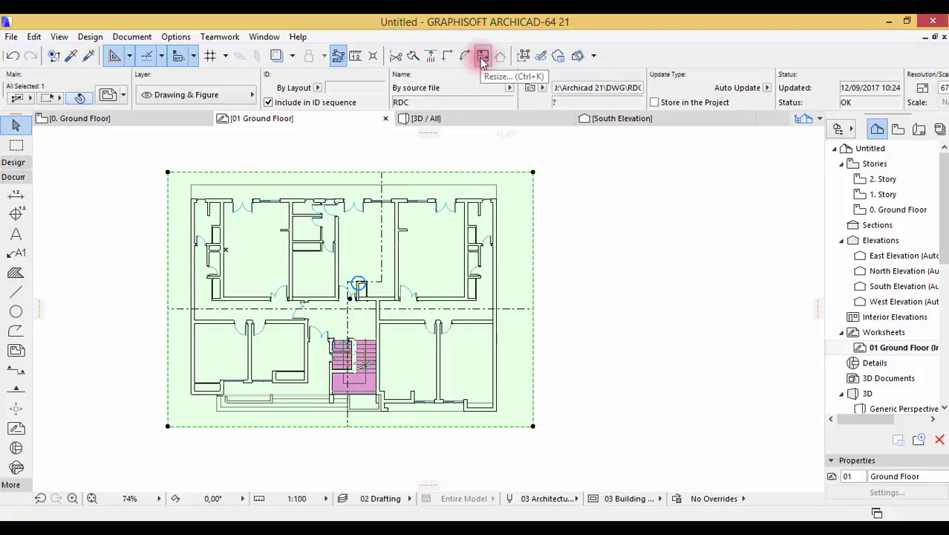
{"action": "left_click", "coordinate": [482, 58]}
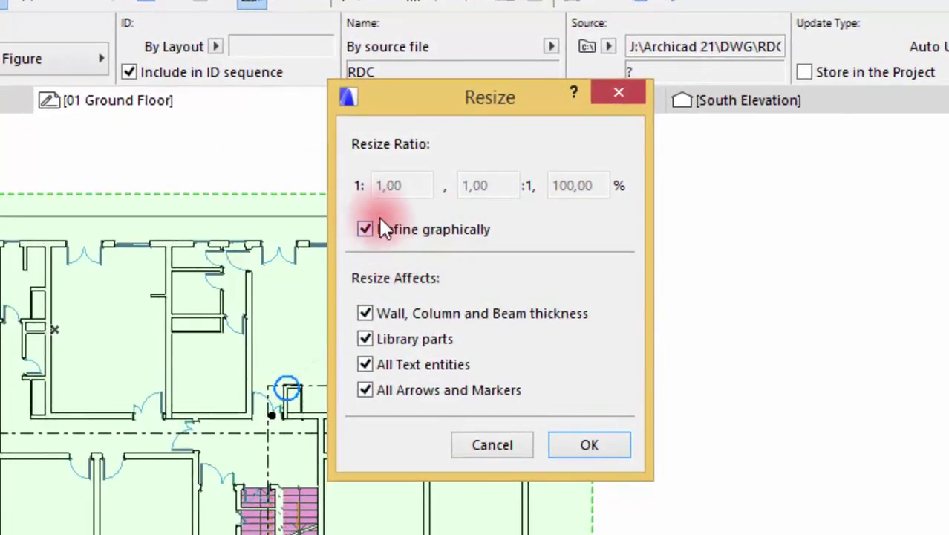
{"action": "left_click", "coordinate": [364, 229]}
{"action": "left_click", "coordinate": [364, 229]}
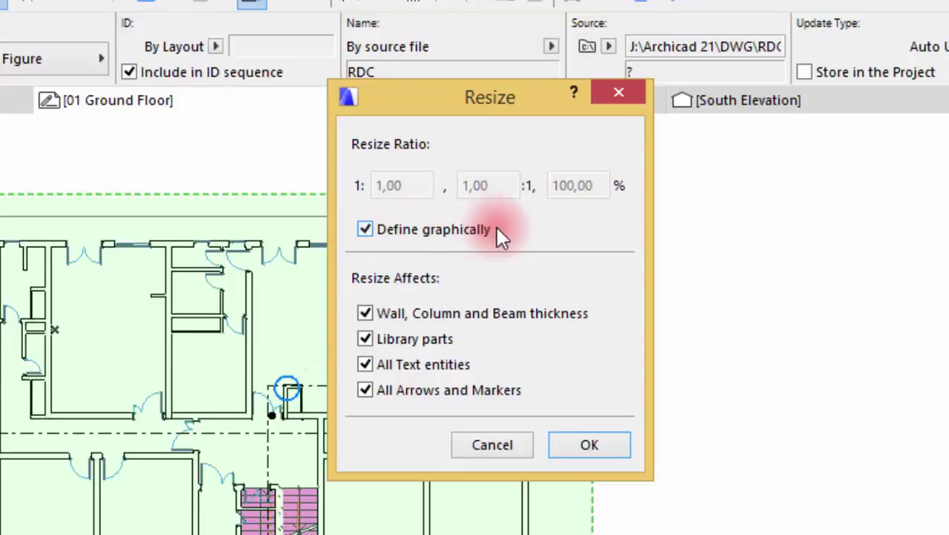
{"action": "left_click", "coordinate": [590, 444]}
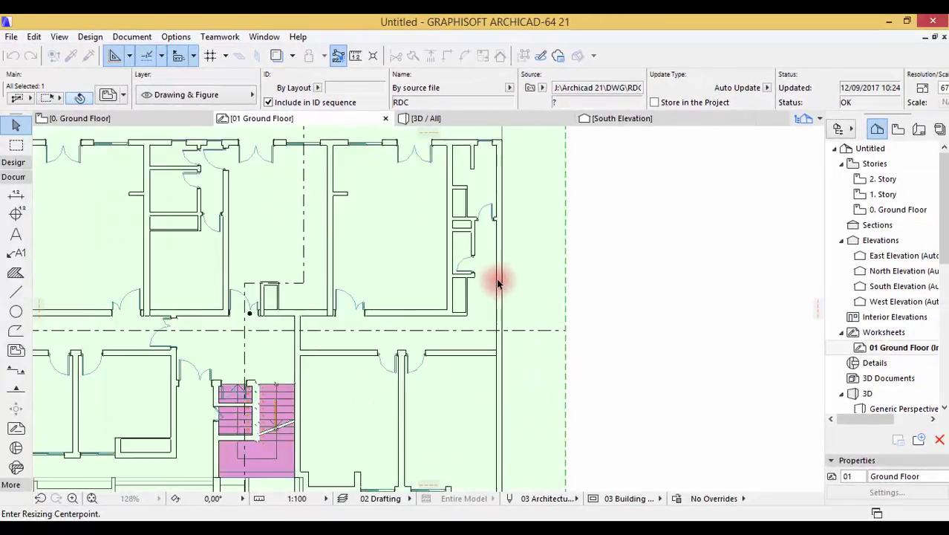
{"action": "scroll", "coordinate": [499, 281], "scroll_direction": "up", "scroll_amount": 10}
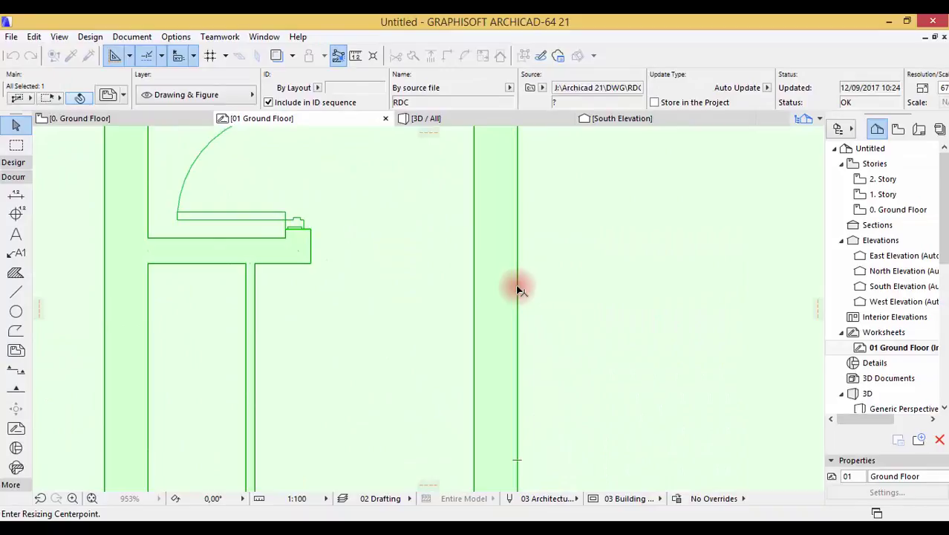
{"action": "left_click", "coordinate": [517, 287]}
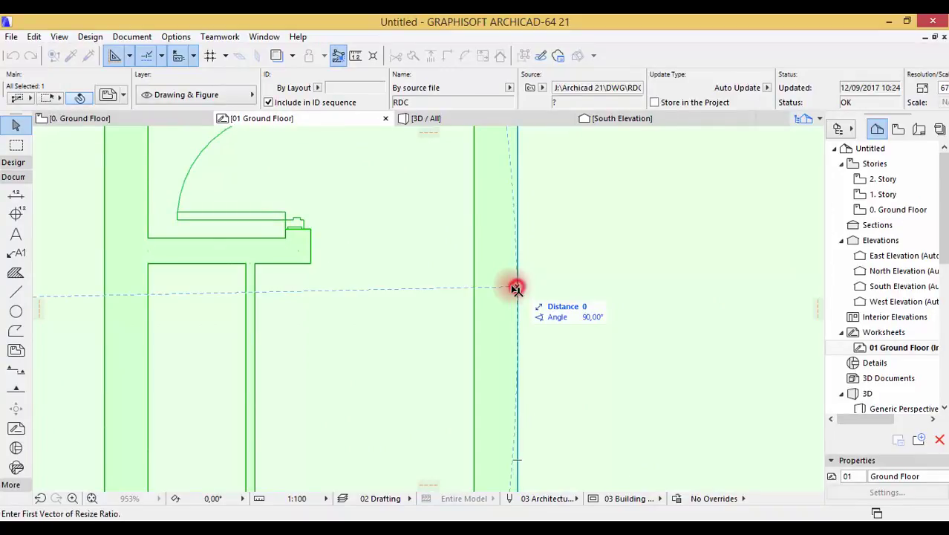
{"action": "left_click", "coordinate": [476, 287]}
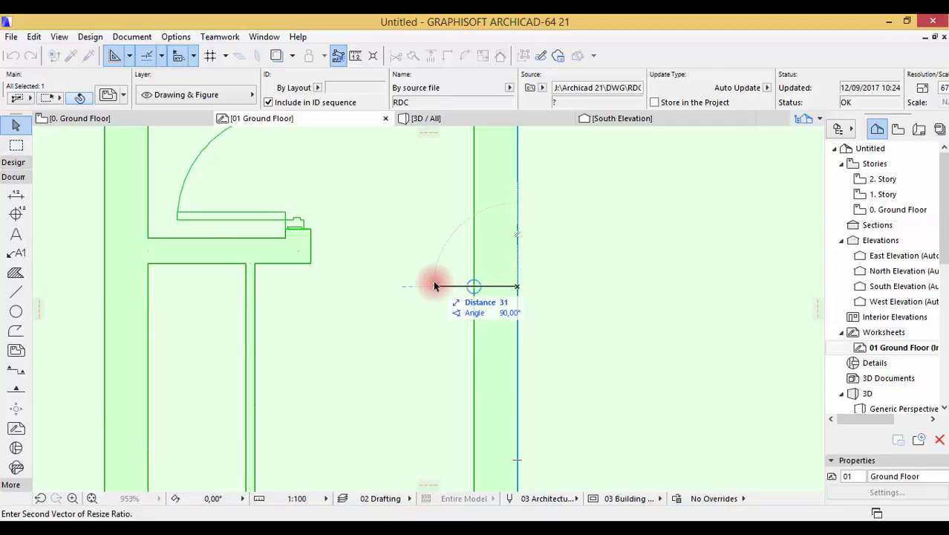
{"action": "type", "text": "24"}
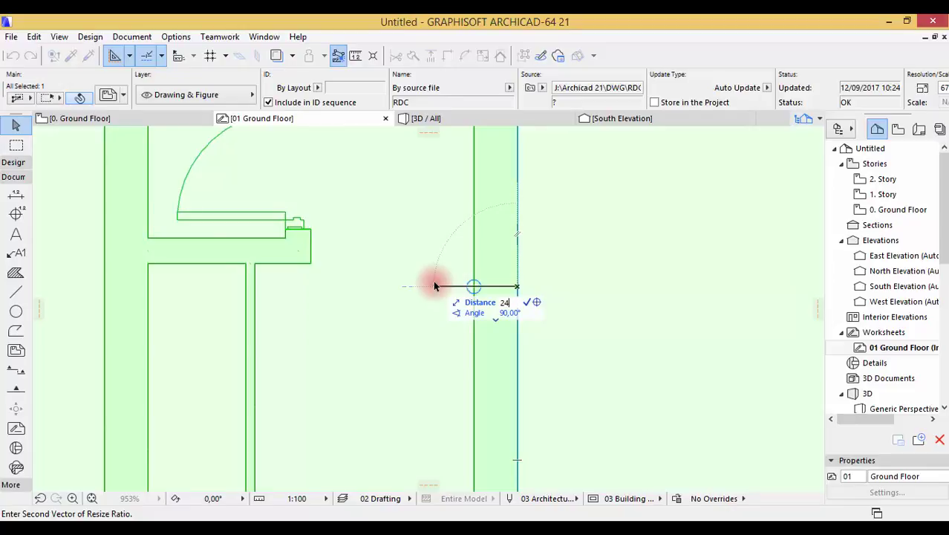
{"action": "key", "text": "Return"}
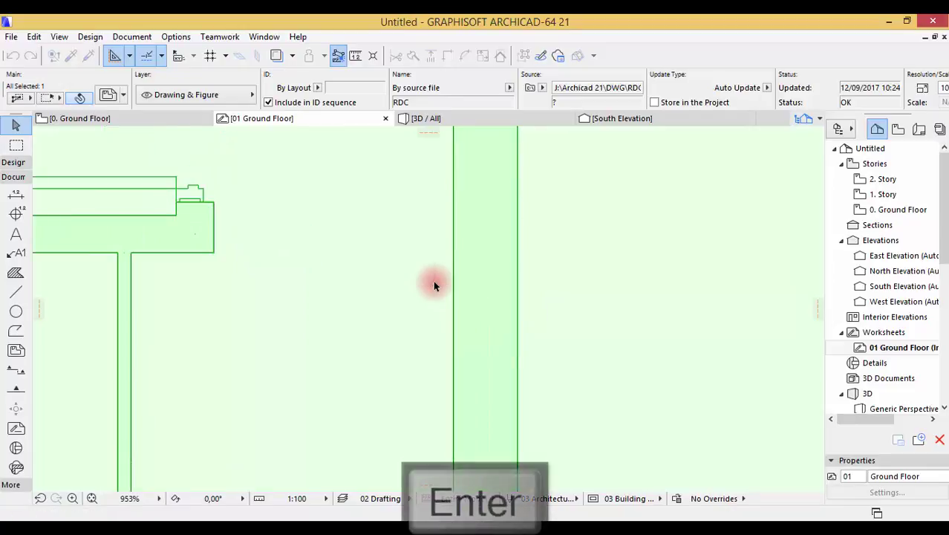
- Measure the right-hand exterior wall's thickness near the corridor axis in the enlarged drawing
{"action": "scroll", "coordinate": [644, 293], "scroll_direction": "down", "scroll_amount": 1}
{"action": "scroll", "coordinate": [643, 294], "scroll_direction": "down", "scroll_amount": 11}
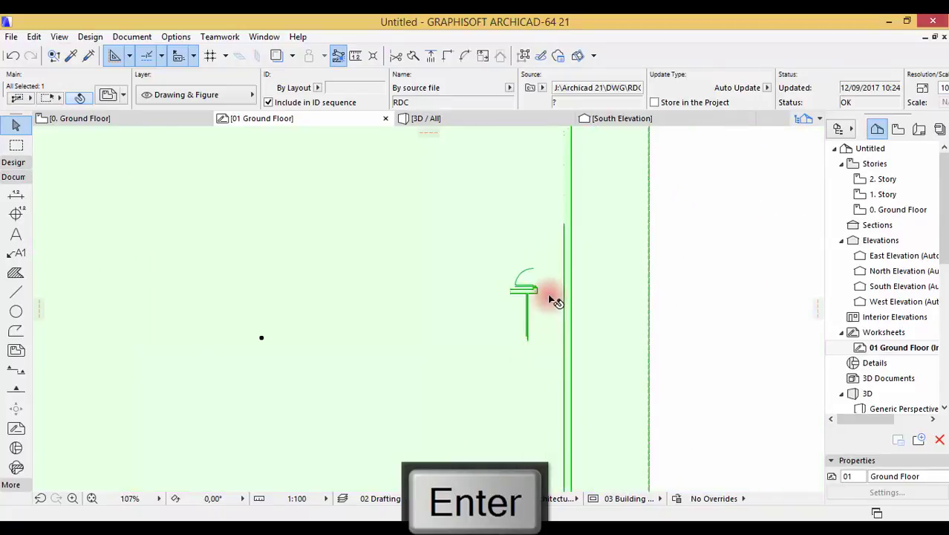
{"action": "scroll", "coordinate": [638, 350], "scroll_direction": "up", "scroll_amount": 8}
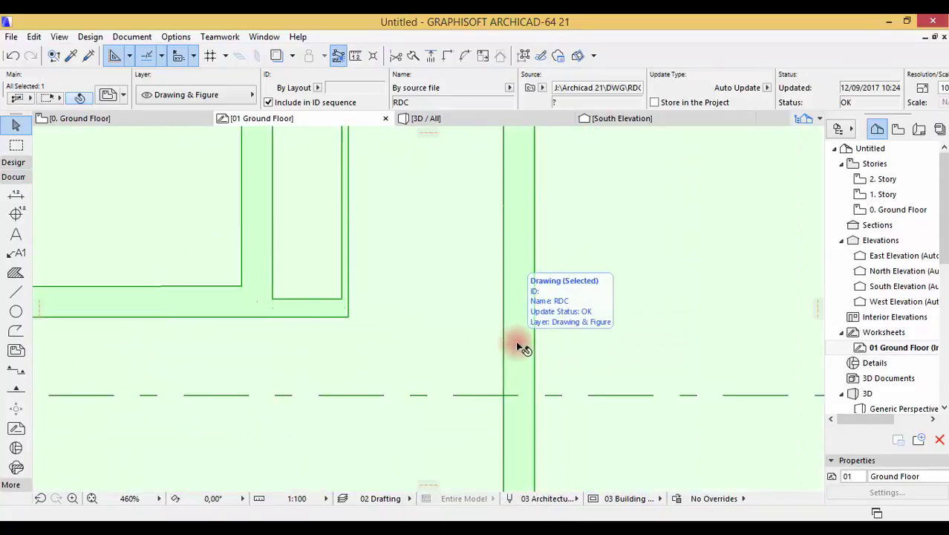
{"action": "key", "text": "m"}
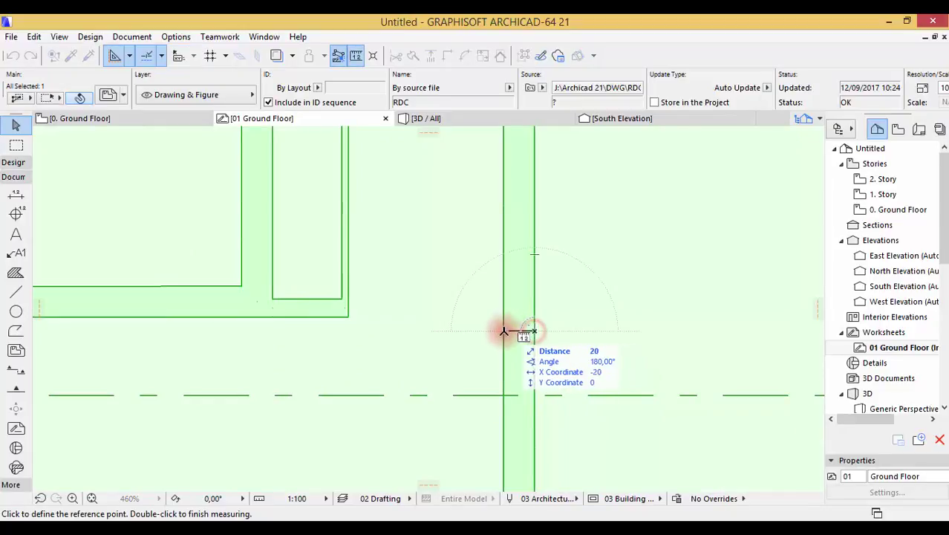
{"action": "key", "text": "Escape"}
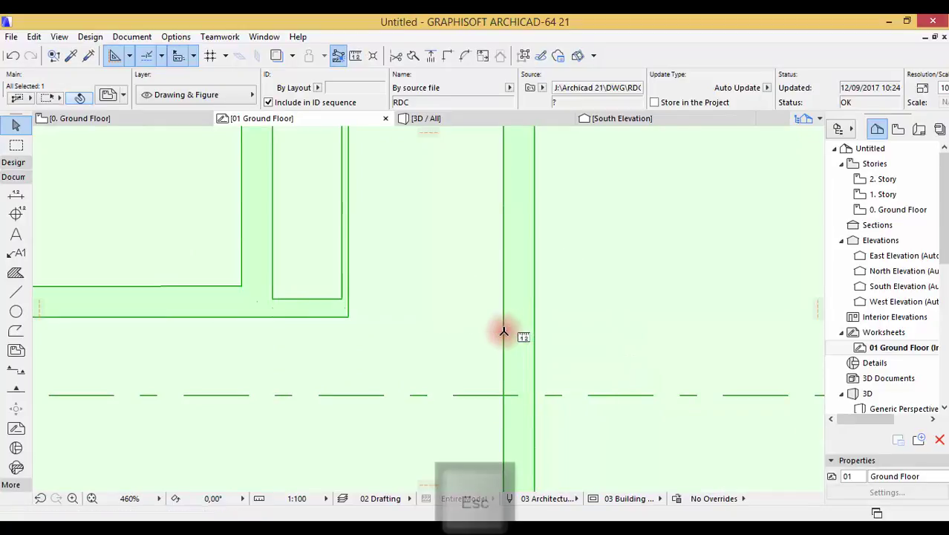
{"action": "key", "text": "Escape"}
- Check the new scale by measuring the right-hand door opening of the paired doors below the corridor
{"action": "scroll", "coordinate": [626, 276], "scroll_direction": "down", "scroll_amount": 5}
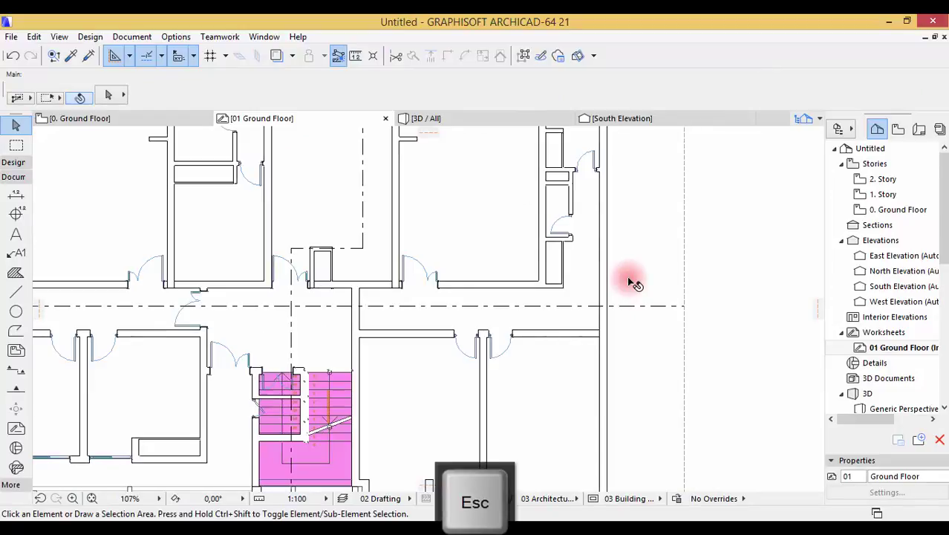
{"action": "scroll", "coordinate": [505, 335], "scroll_direction": "up", "scroll_amount": 4}
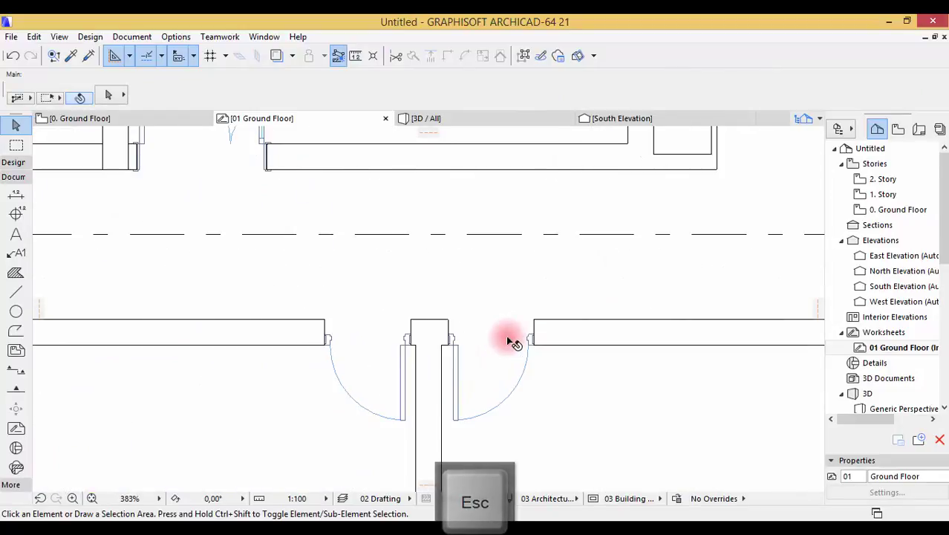
{"action": "key", "text": "m"}
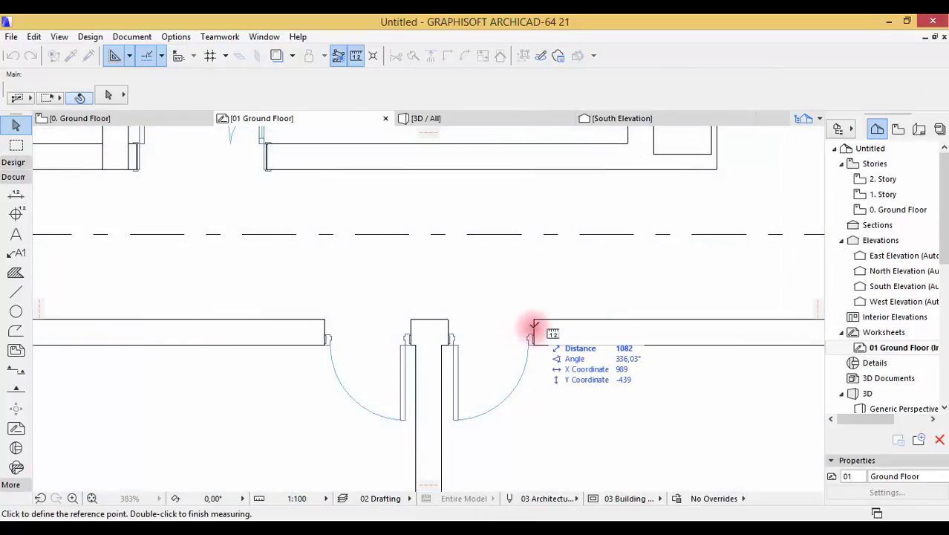
{"action": "left_click", "coordinate": [533, 326]}
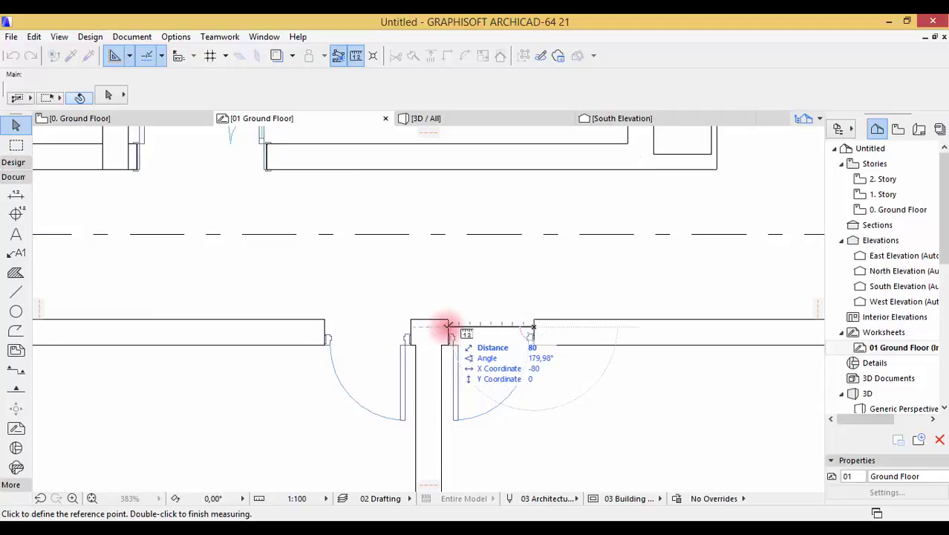
{"action": "key", "text": "Escape"}
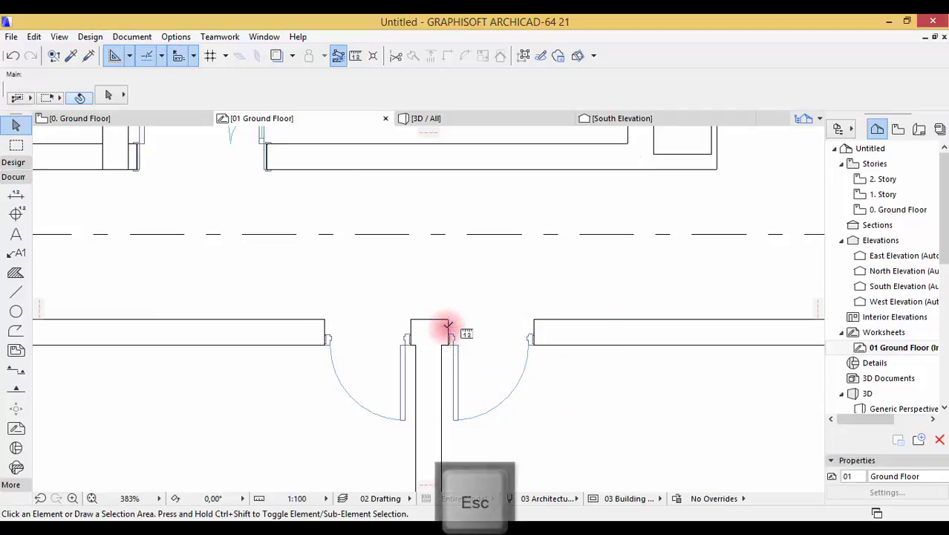
- Deselect everything on the worksheet, open the 0. Ground Floor story plan and fit it to the window
{"action": "scroll", "coordinate": [542, 321], "scroll_direction": "down", "scroll_amount": 6}
{"action": "scroll", "coordinate": [542, 320], "scroll_direction": "down", "scroll_amount": 3}
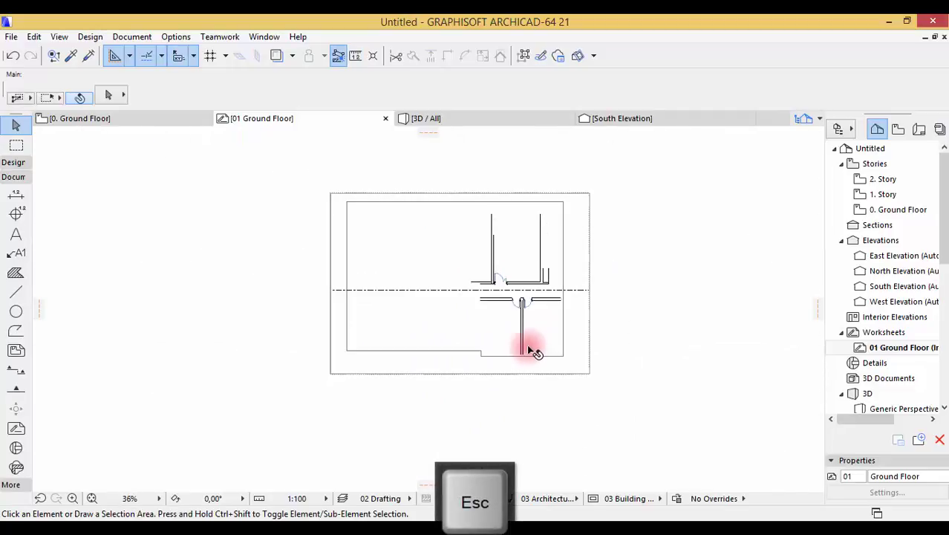
{"action": "left_click", "coordinate": [541, 294]}
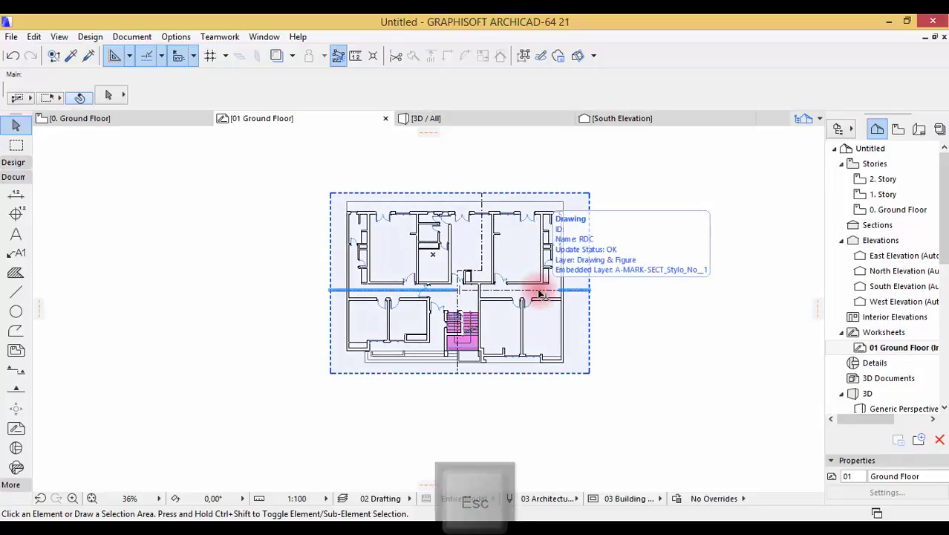
{"action": "left_click", "coordinate": [663, 333]}
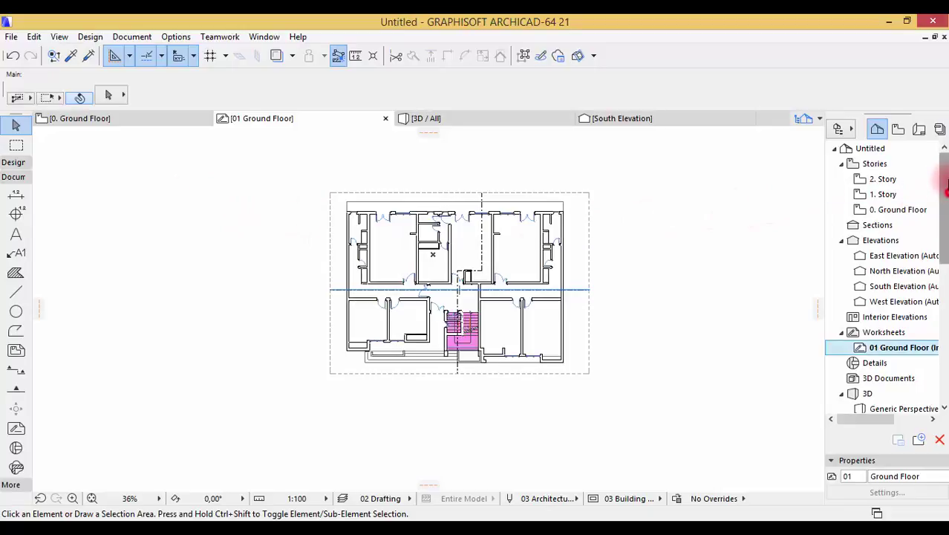
{"action": "left_click", "coordinate": [901, 210]}
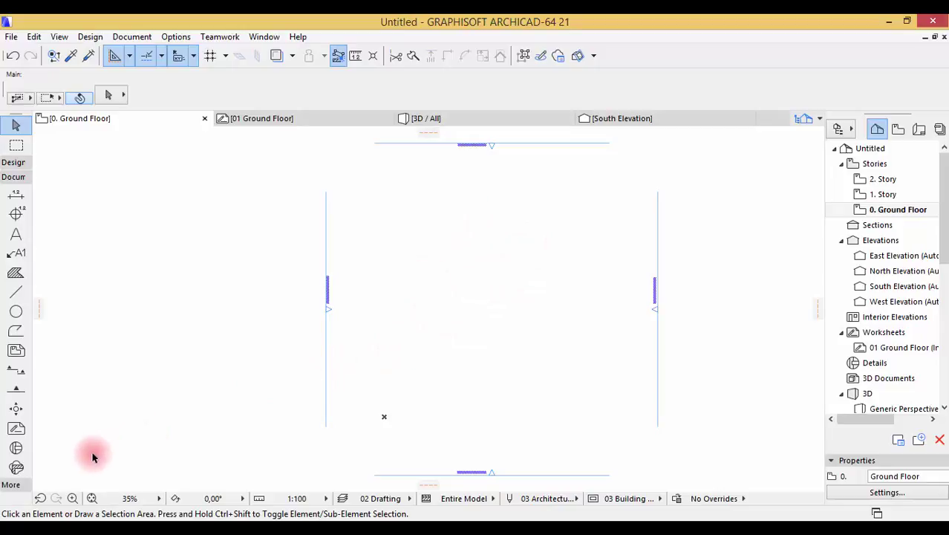
{"action": "left_click", "coordinate": [92, 499]}
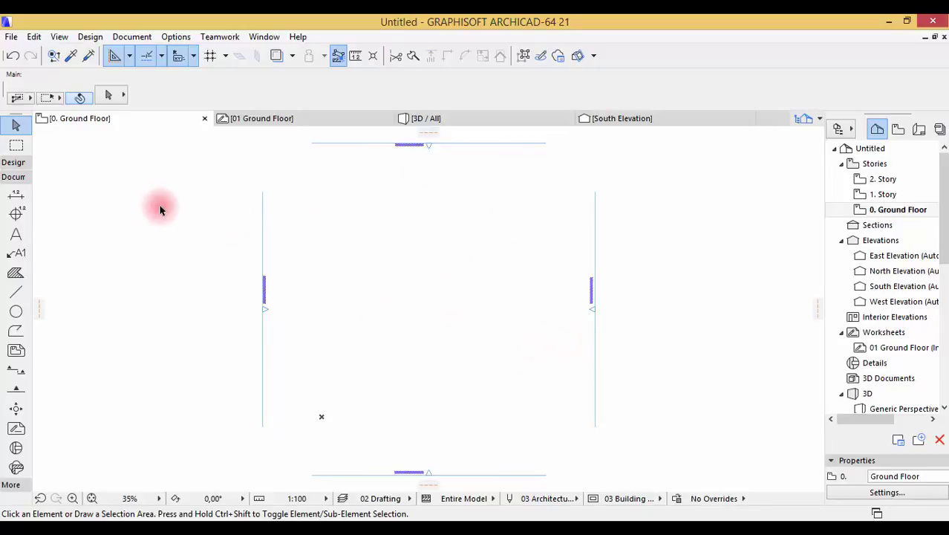
- Set the Wall tool's defaults to a basic GENERIC - STRUCTURAL structure with a thickness of 24
{"action": "left_click", "coordinate": [14, 162]}
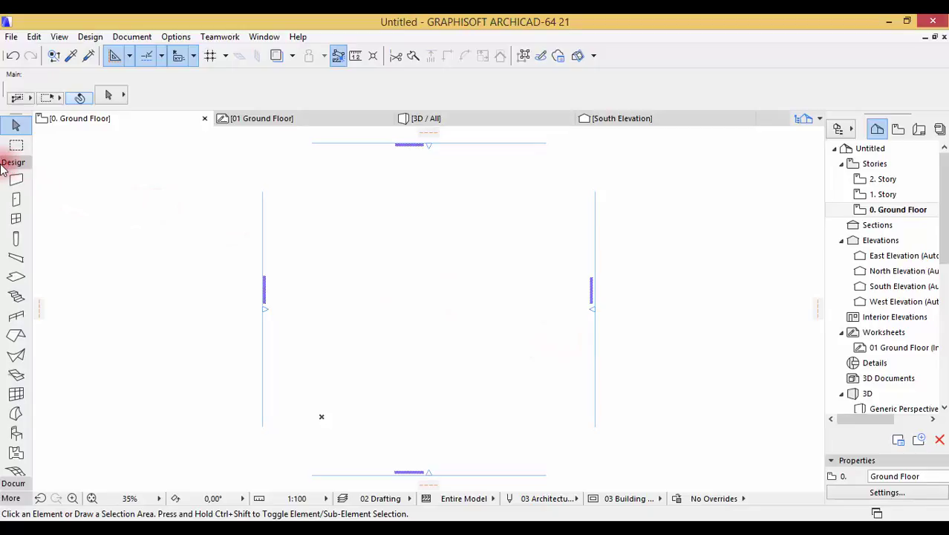
{"action": "left_click", "coordinate": [182, 185]}
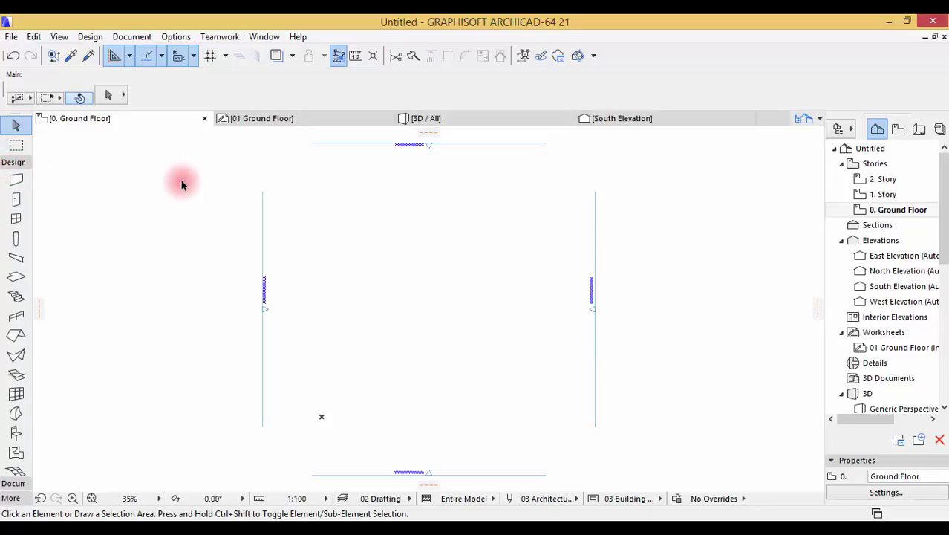
{"action": "left_click", "coordinate": [15, 180]}
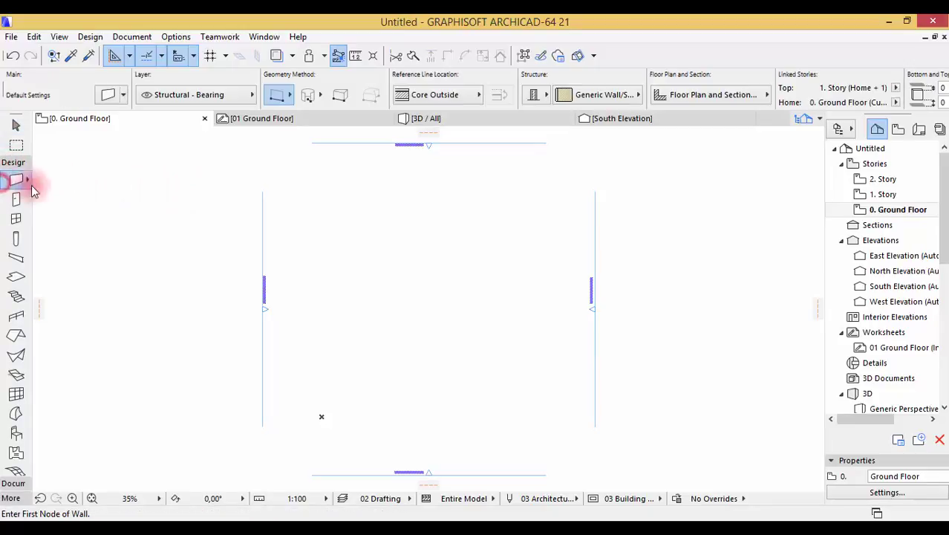
{"action": "left_click", "coordinate": [107, 95]}
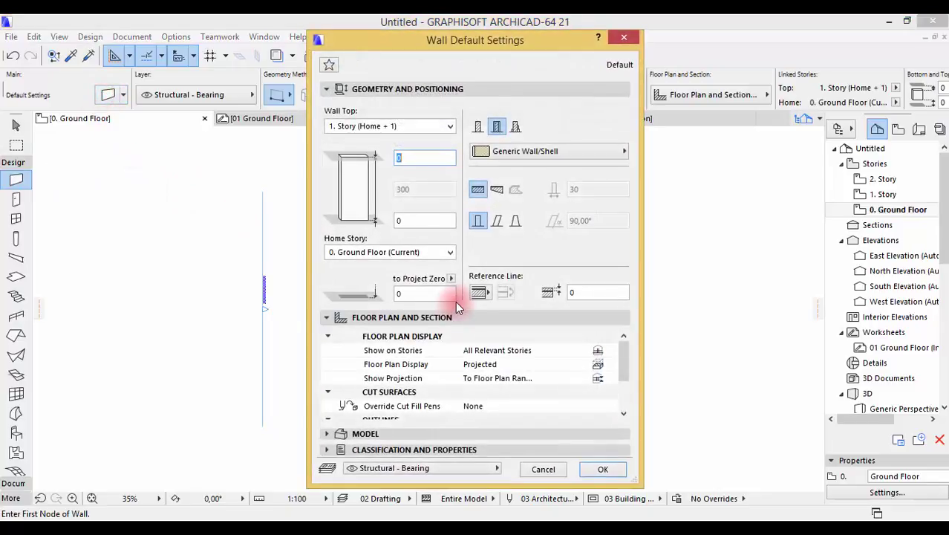
{"action": "left_click", "coordinate": [564, 217]}
{"action": "left_click", "coordinate": [478, 126]}
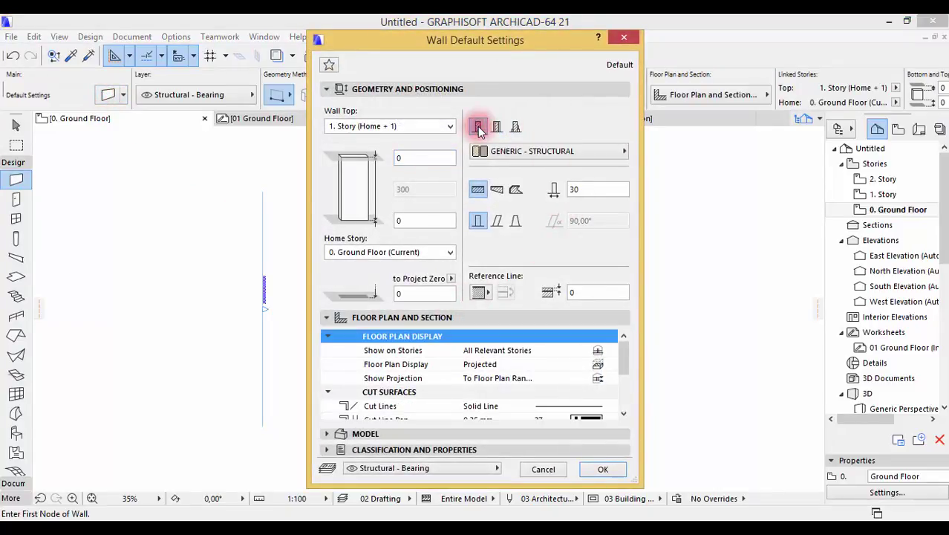
{"action": "double_click", "coordinate": [602, 190]}
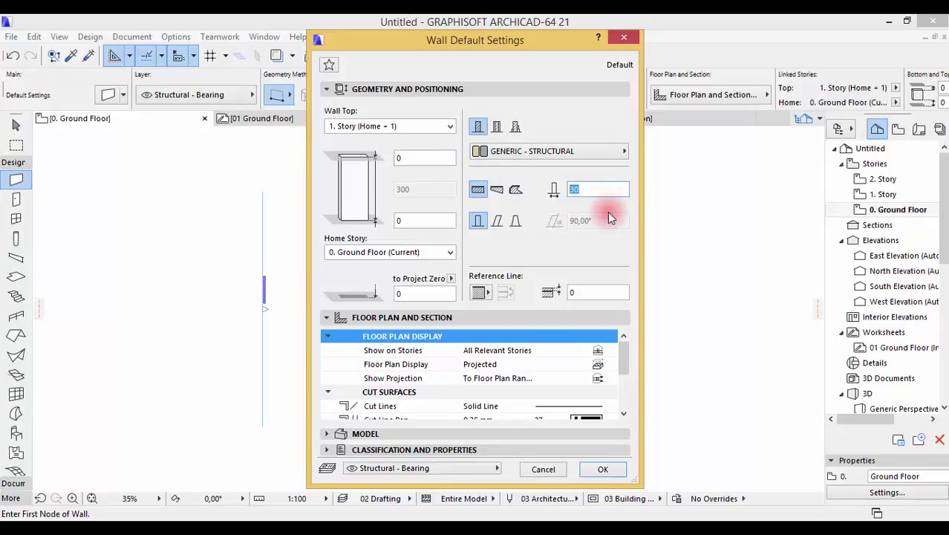
{"action": "type", "text": "24"}
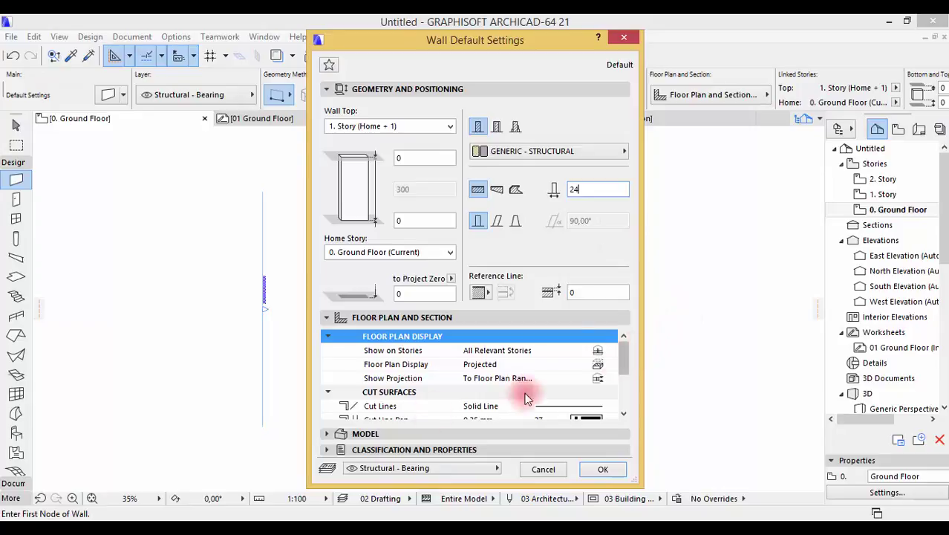
- Override all three default wall surfaces and link them so every face uses Stucco - Yellow Rough
{"action": "left_click", "coordinate": [327, 435]}
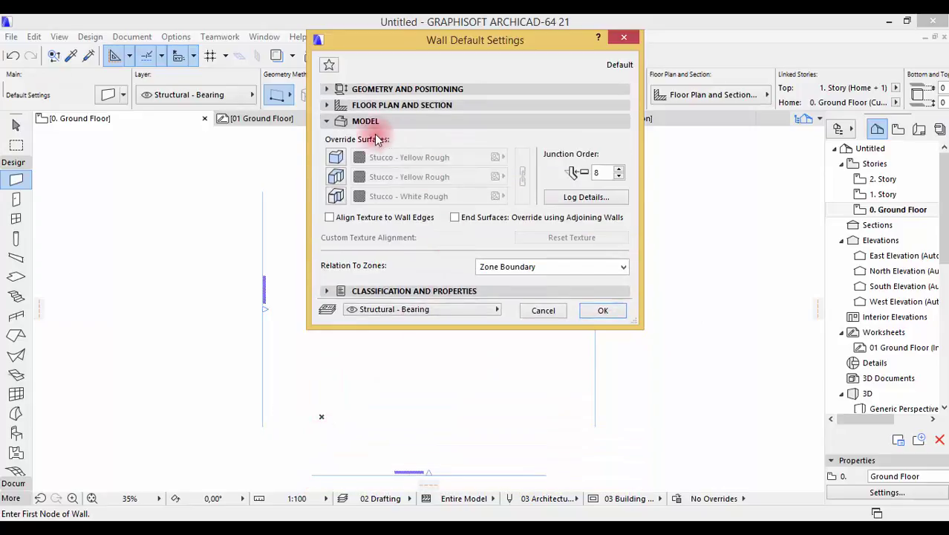
{"action": "left_click", "coordinate": [336, 157]}
{"action": "left_click", "coordinate": [335, 177]}
{"action": "left_click", "coordinate": [336, 197]}
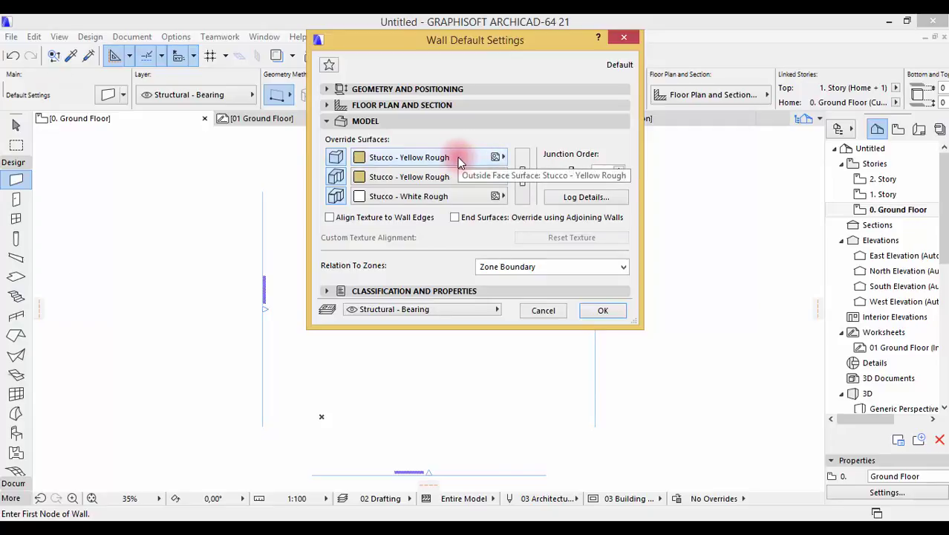
{"action": "left_click", "coordinate": [523, 159]}
{"action": "left_click", "coordinate": [521, 159]}
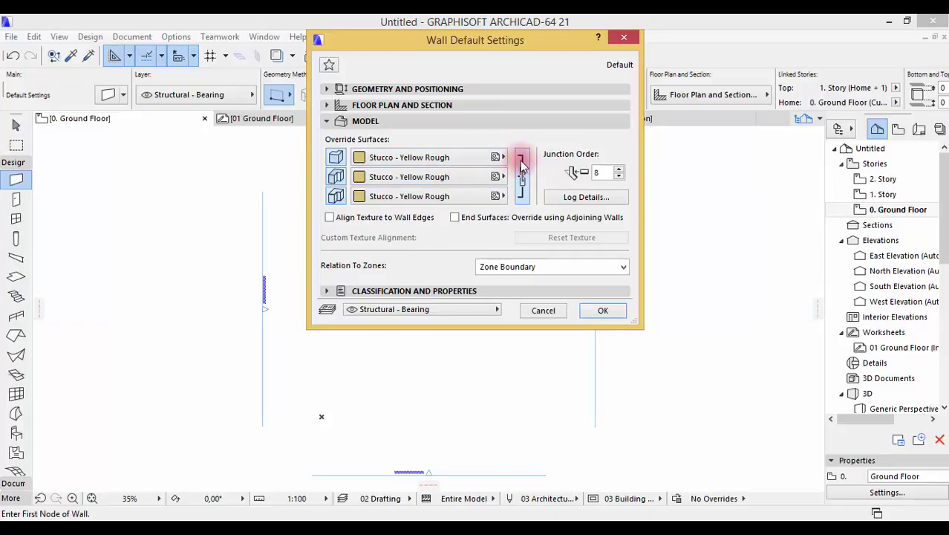
- Set all three linked default wall surface overrides to Stucco - White Fine and accept the wall settings
{"action": "left_click", "coordinate": [484, 160]}
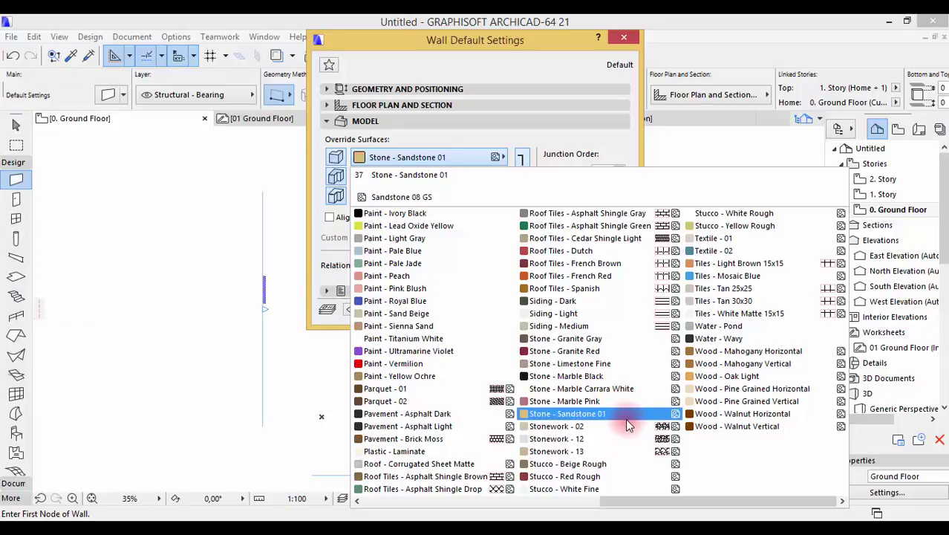
{"action": "left_click", "coordinate": [582, 491]}
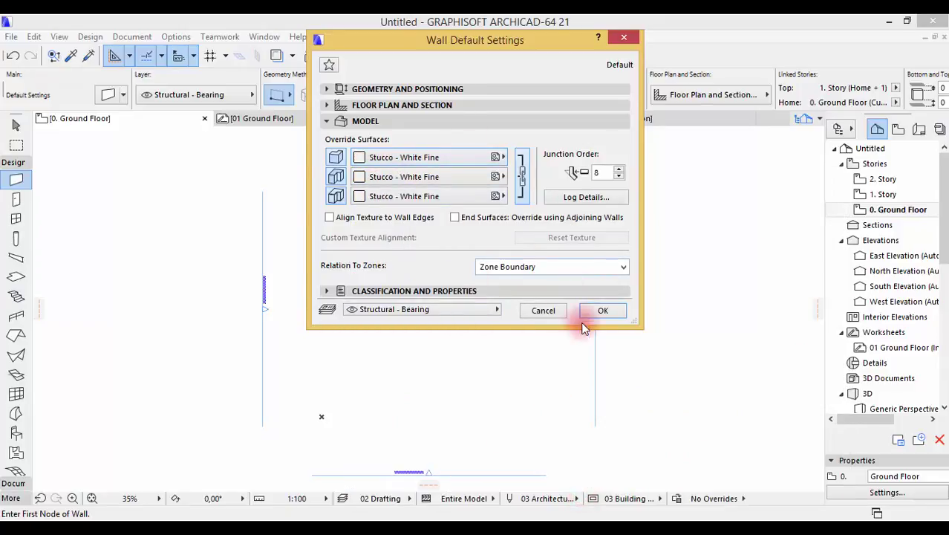
{"action": "left_click", "coordinate": [604, 312]}
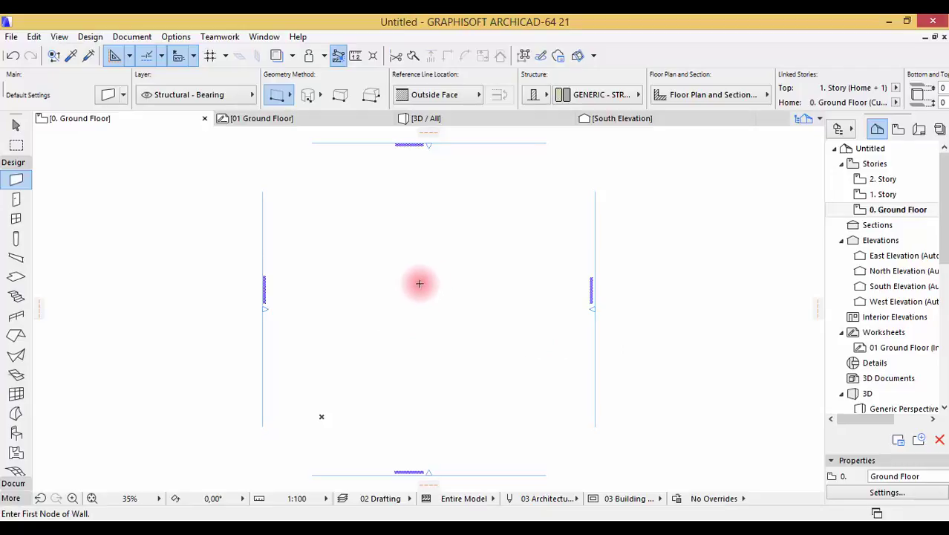
- Turn on the trace display and open the Trace & Reference palette, placing it beside the plan
{"action": "left_click", "coordinate": [276, 57]}
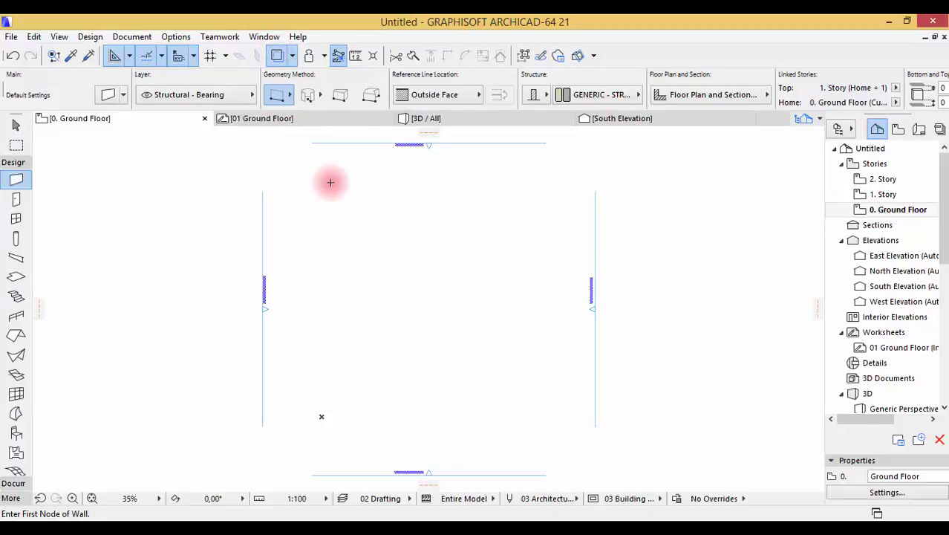
{"action": "left_click", "coordinate": [292, 55]}
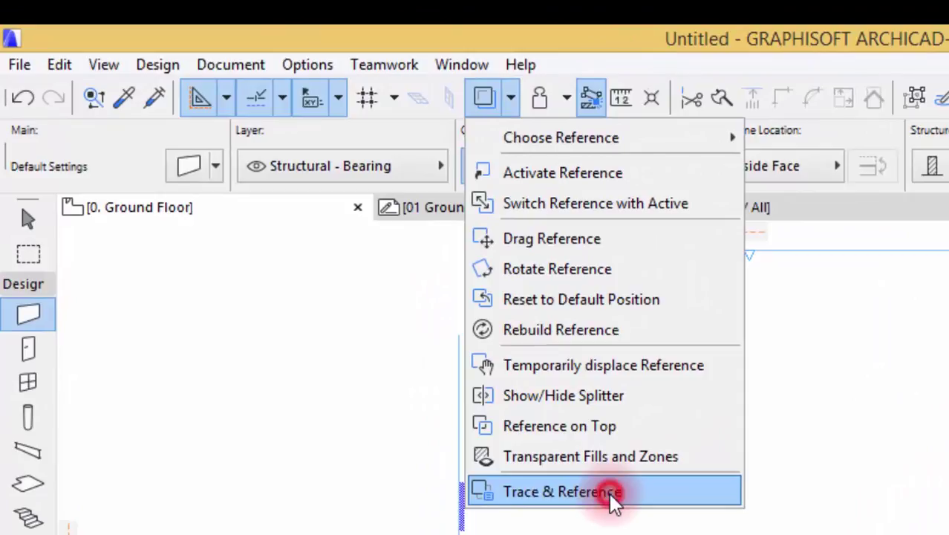
{"action": "left_click", "coordinate": [609, 492]}
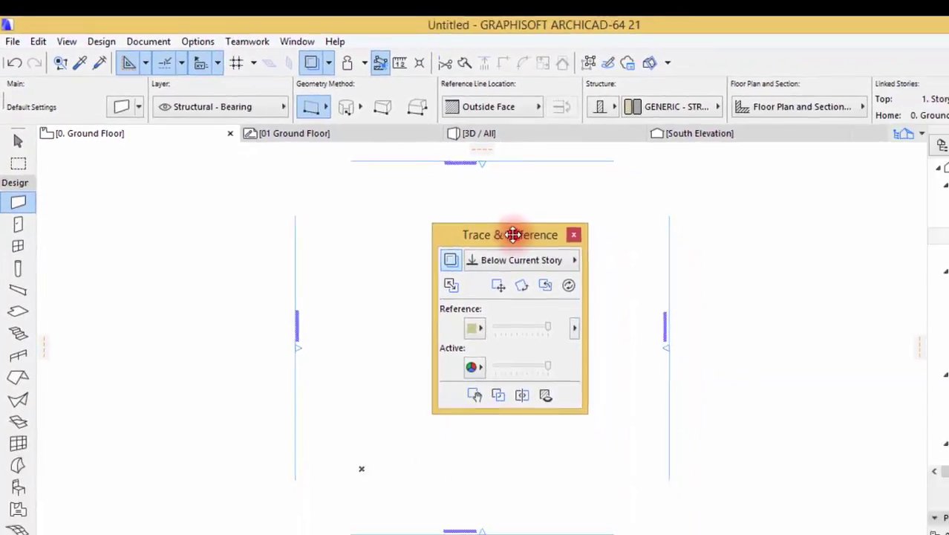
{"action": "left_click_drag", "start_coordinate": [514, 235], "coordinate": [138, 165]}
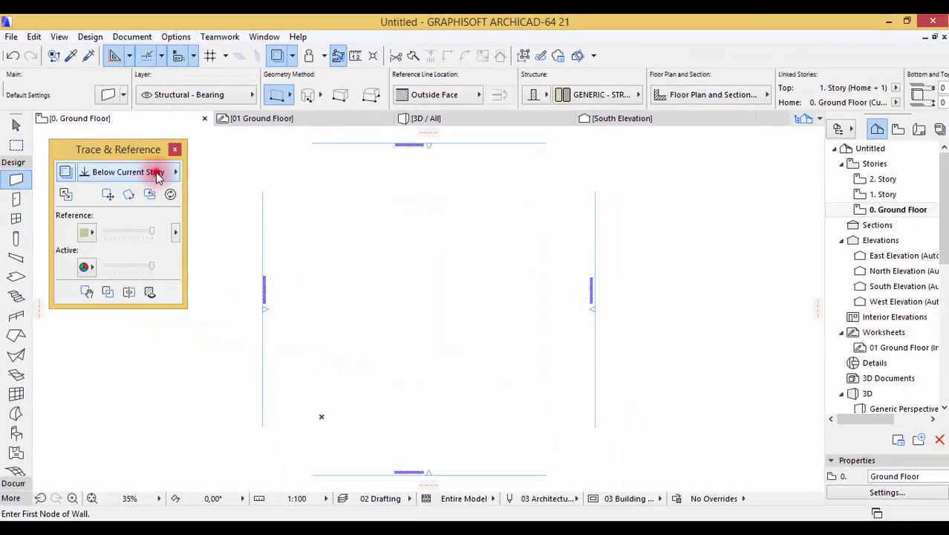
- Choose the independent worksheet 01 Ground Floor as the trace reference for the ground floor plan
{"action": "left_click", "coordinate": [157, 174]}
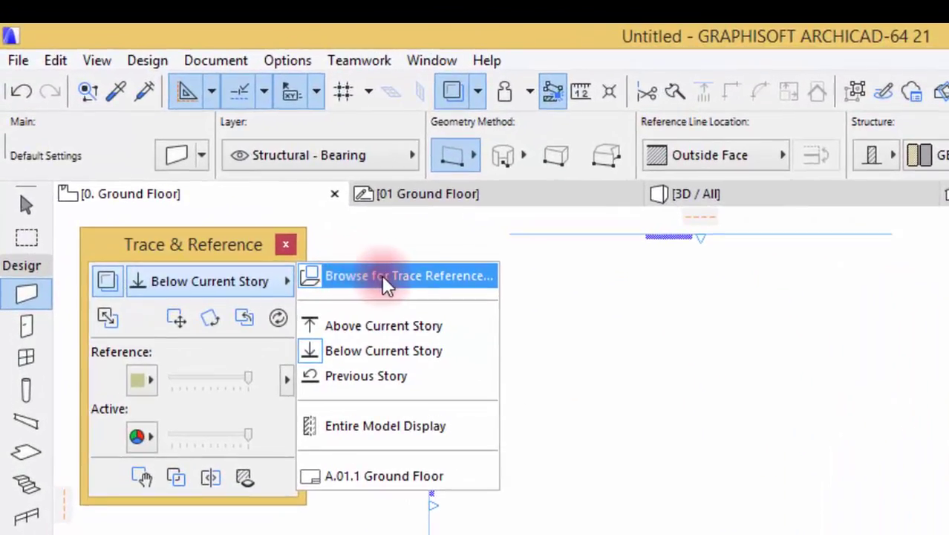
{"action": "left_click", "coordinate": [431, 273]}
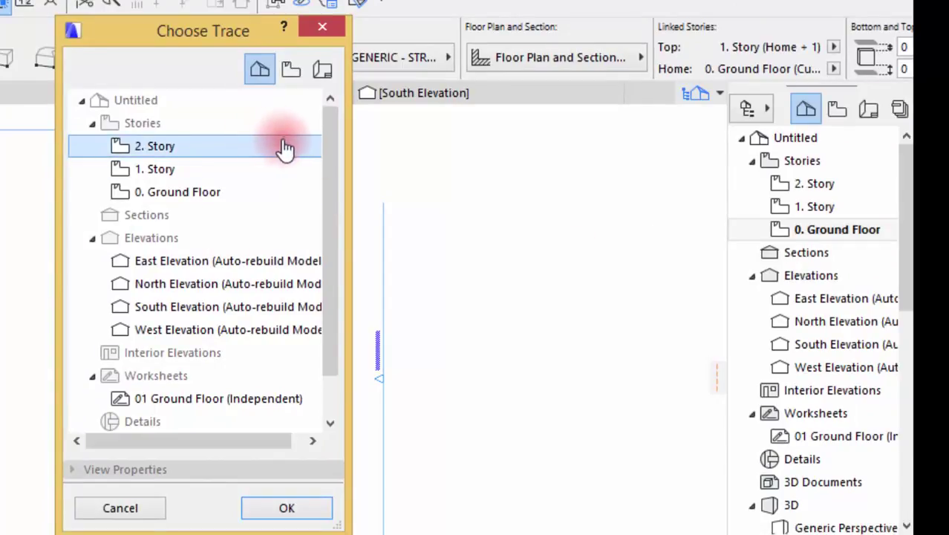
{"action": "left_click", "coordinate": [329, 148]}
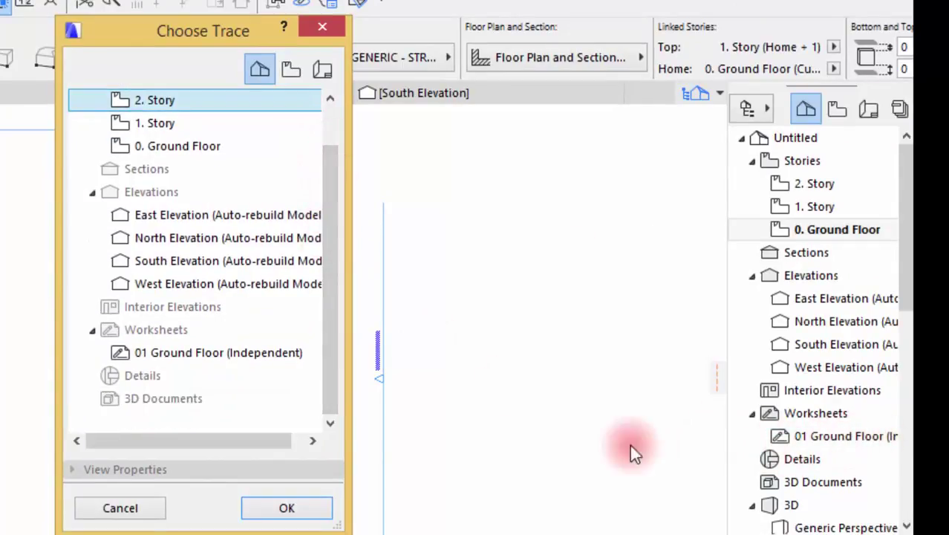
{"action": "left_click", "coordinate": [160, 358]}
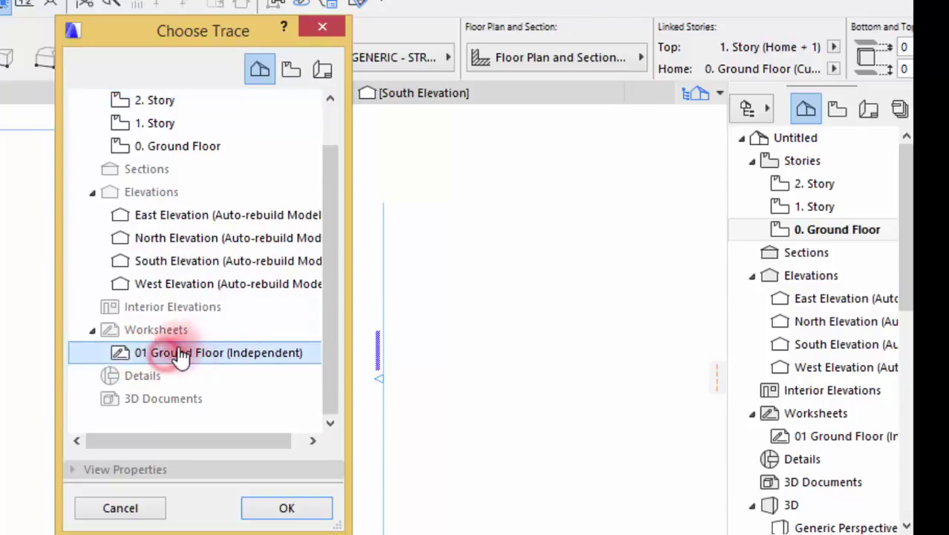
{"action": "left_click", "coordinate": [287, 507]}
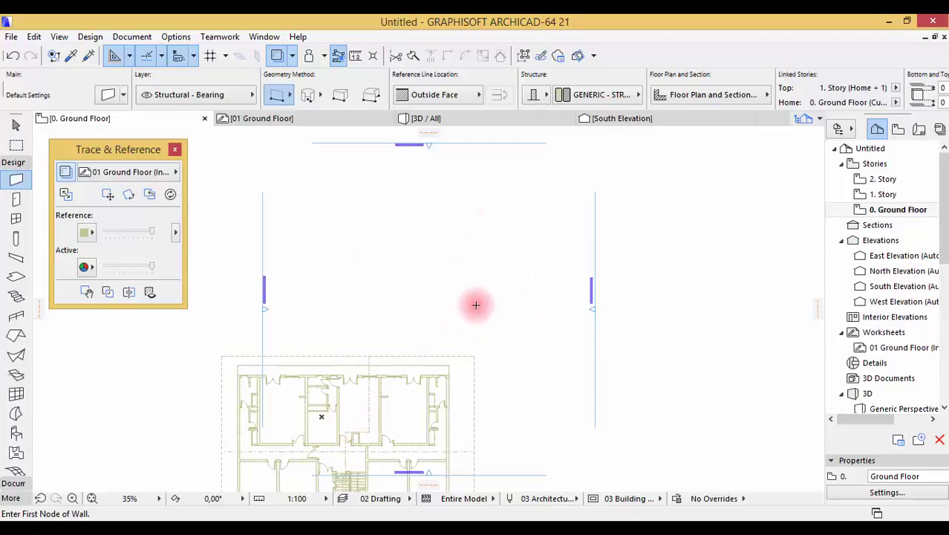
- Move the traced plan by its upper-right corner about 1794 at 61.20° so it sits between the four elevation markers
{"action": "left_click", "coordinate": [107, 195]}
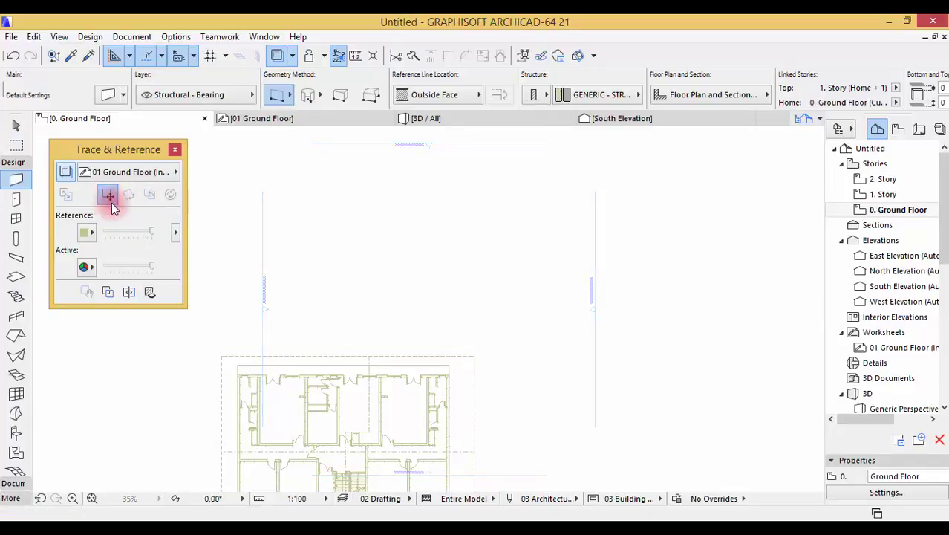
{"action": "left_click", "coordinate": [448, 365]}
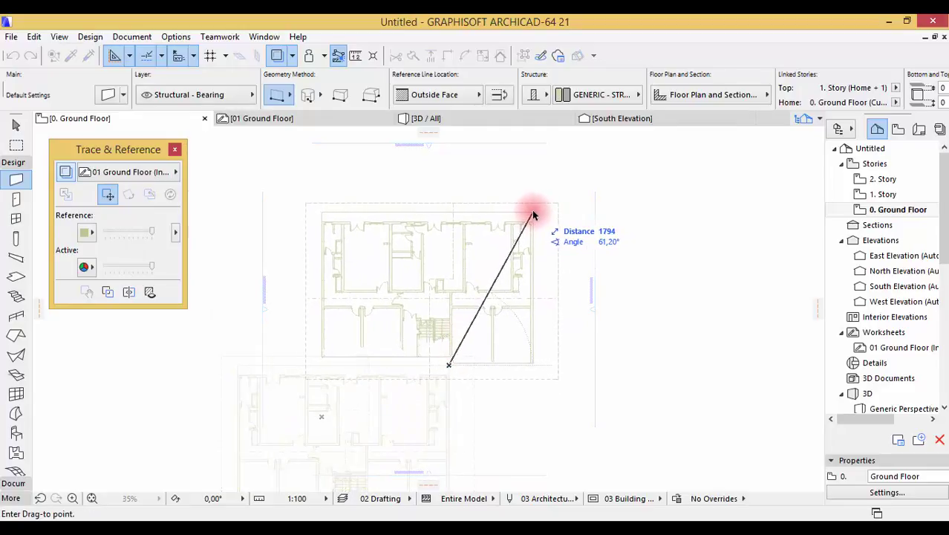
{"action": "left_click", "coordinate": [533, 214]}
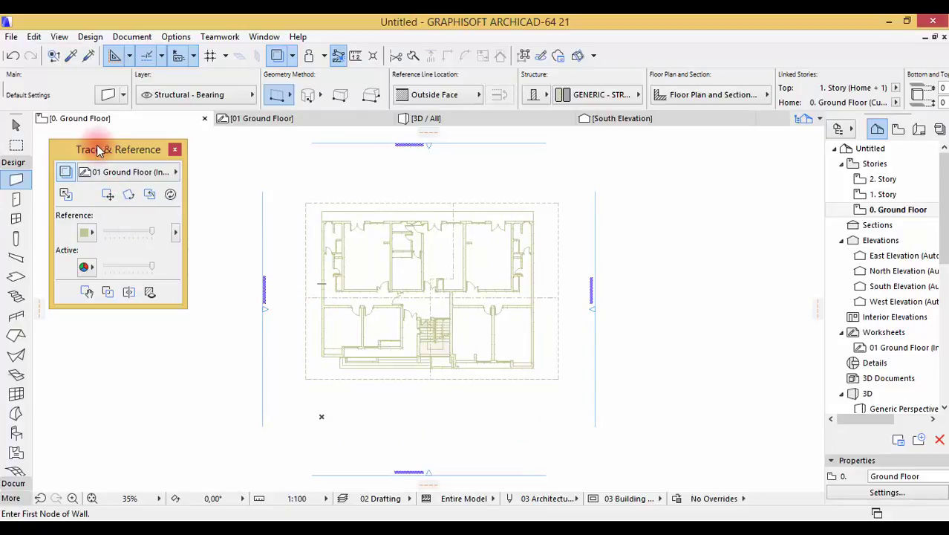
- Recolour the trace reference with a custom uniform teal, R:71 G:172 B:184, and keep its palette clear of the plan
{"action": "left_click", "coordinate": [90, 231]}
{"action": "left_click", "coordinate": [149, 301]}
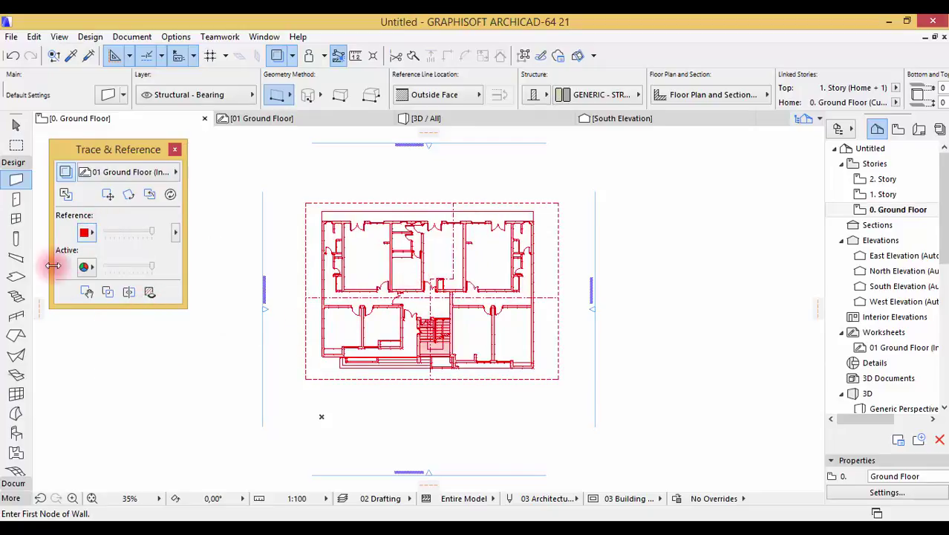
{"action": "left_click", "coordinate": [88, 231]}
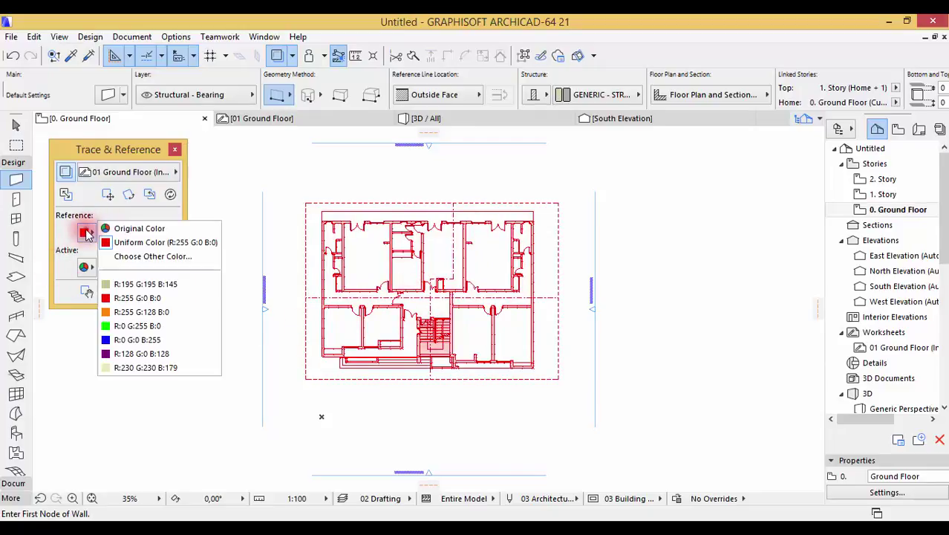
{"action": "left_click", "coordinate": [138, 257]}
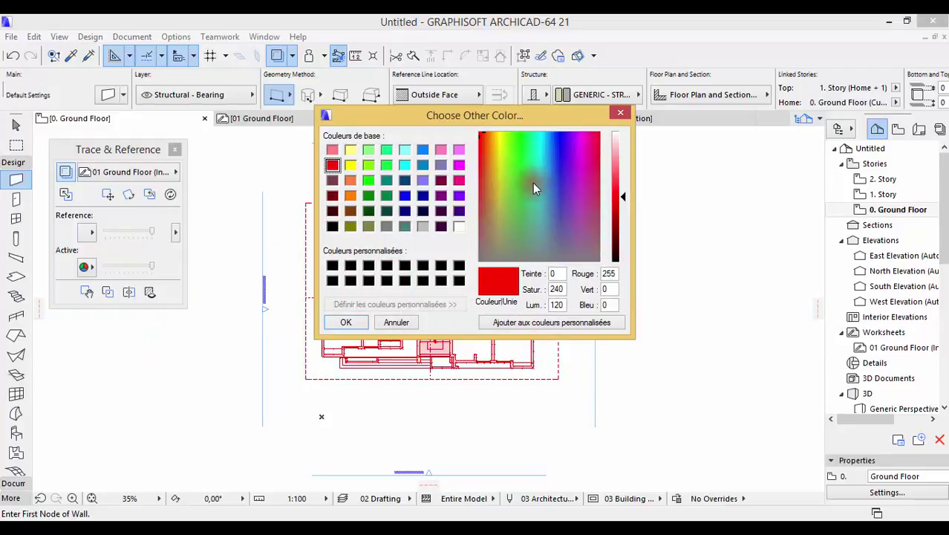
{"action": "left_click", "coordinate": [543, 206]}
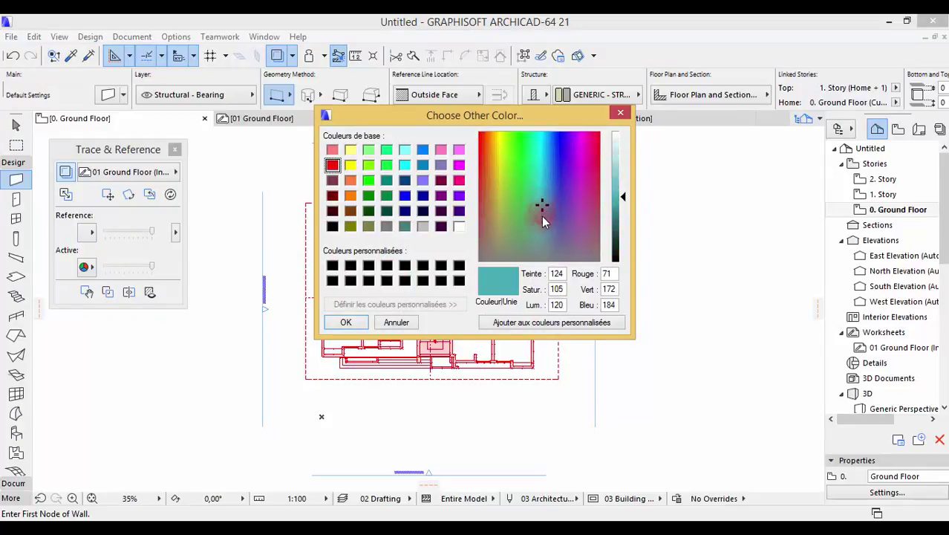
{"action": "left_click", "coordinate": [345, 321]}
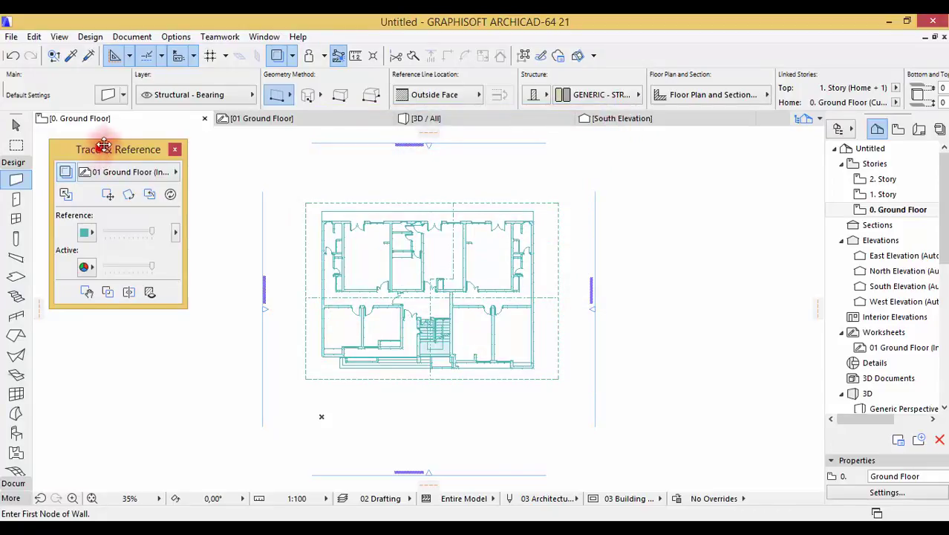
{"action": "mouse_move", "coordinate": [95, 141]}
{"action": "left_mouse_down"}
{"action": "mouse_move", "coordinate": [112, 127]}
{"action": "mouse_move", "coordinate": [81, 143]}
{"action": "left_mouse_up"}
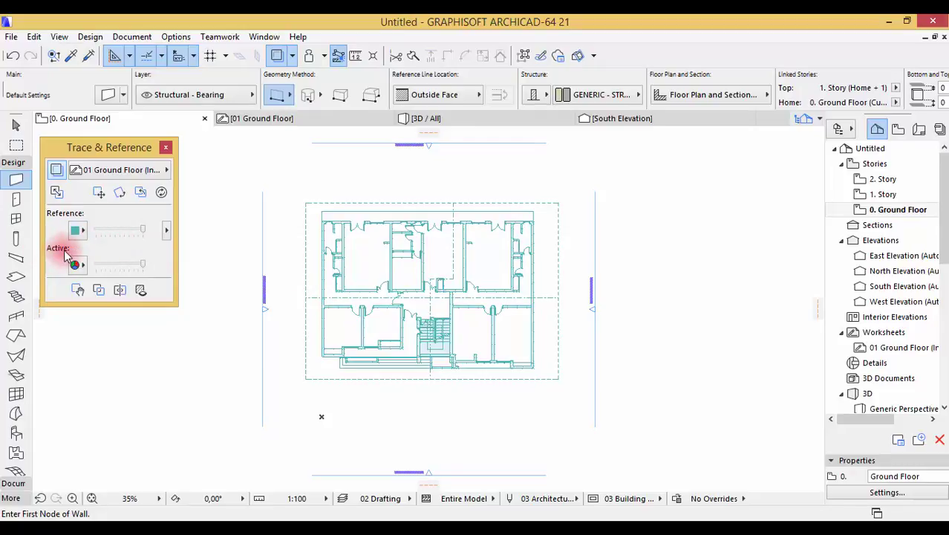
- Draw a wall over the short vertical pier near the plan's lower-right corner, flipping its reference line to match the trace
{"action": "scroll", "coordinate": [528, 343], "scroll_direction": "up", "scroll_amount": 1}
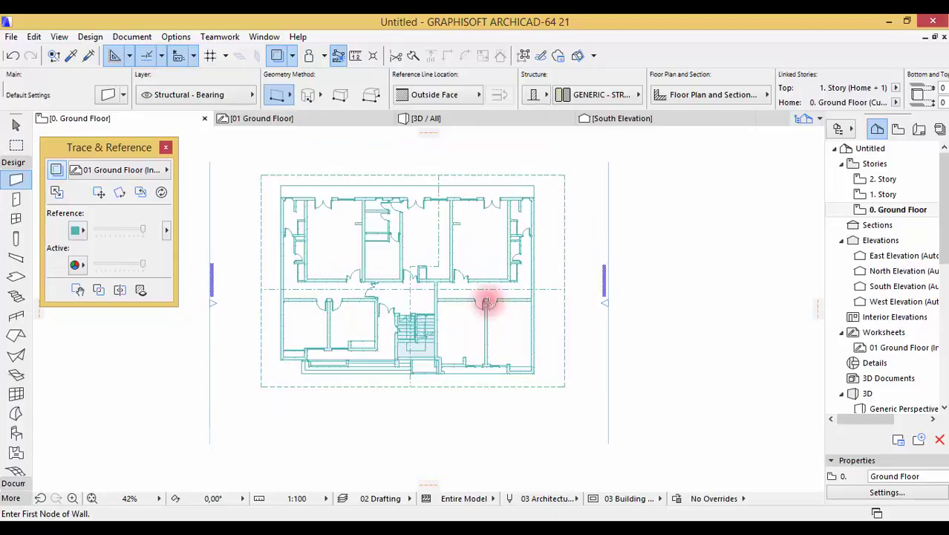
{"action": "scroll", "coordinate": [487, 302], "scroll_direction": "up", "scroll_amount": 4}
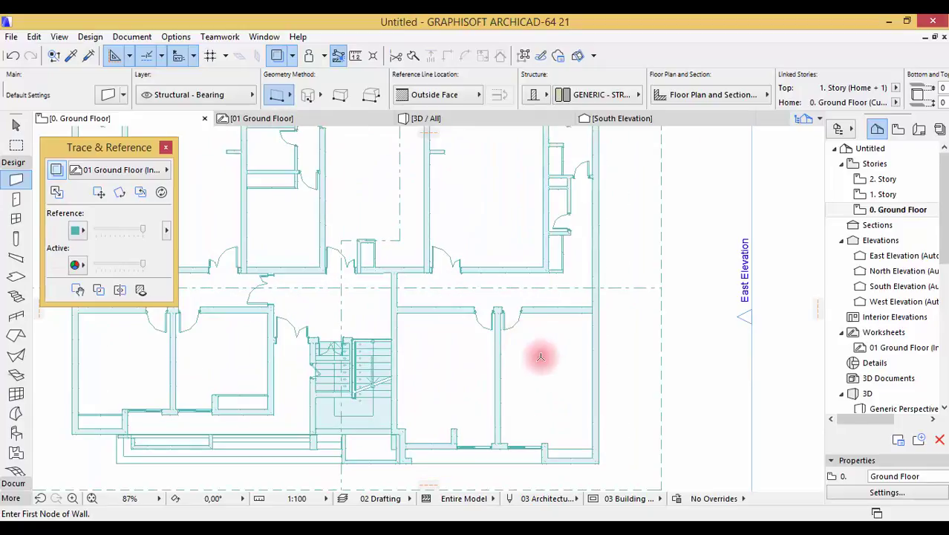
{"action": "left_click", "coordinate": [547, 442]}
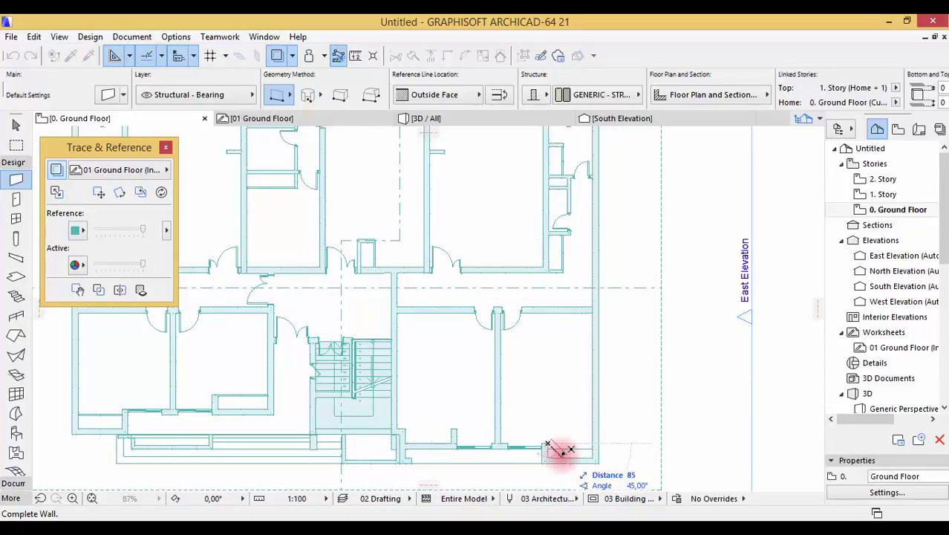
{"action": "left_click", "coordinate": [501, 95]}
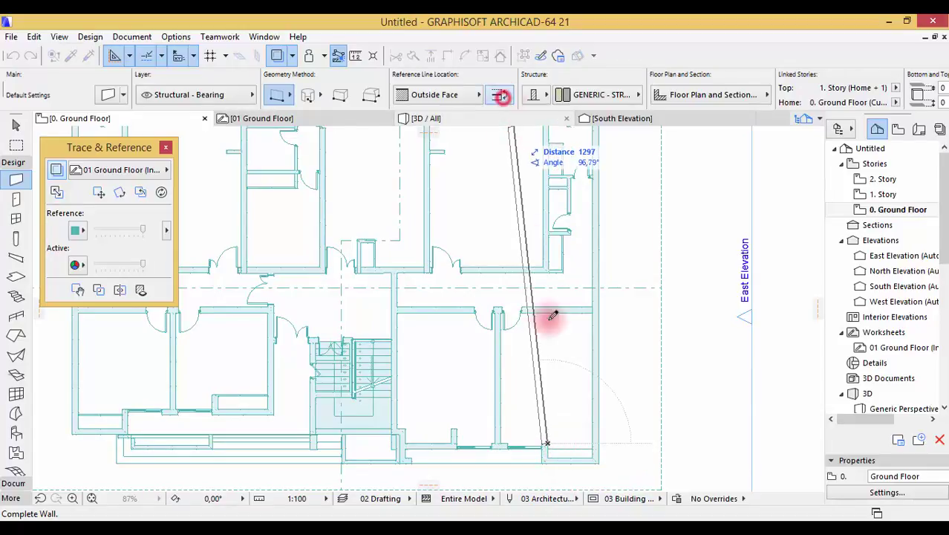
{"action": "scroll", "coordinate": [546, 452], "scroll_direction": "up", "scroll_amount": 5}
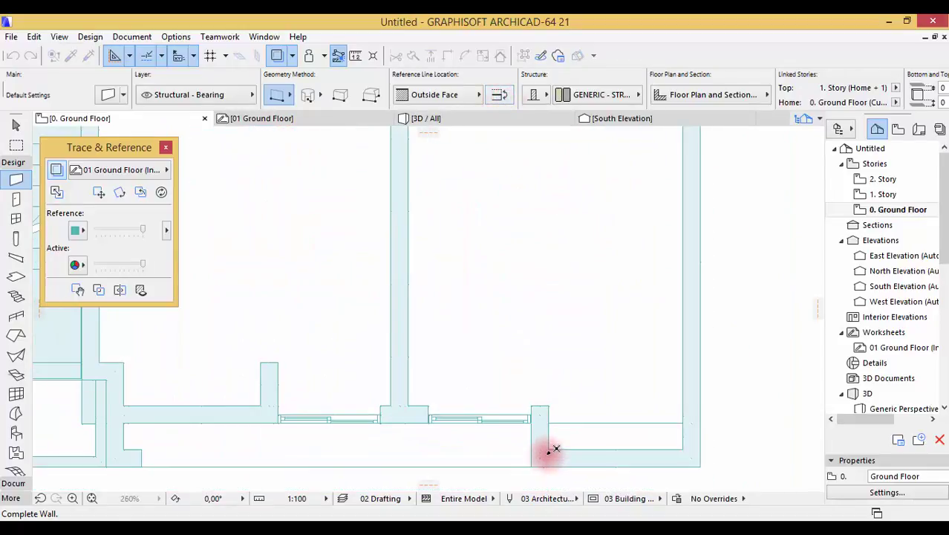
{"action": "left_click", "coordinate": [568, 451]}
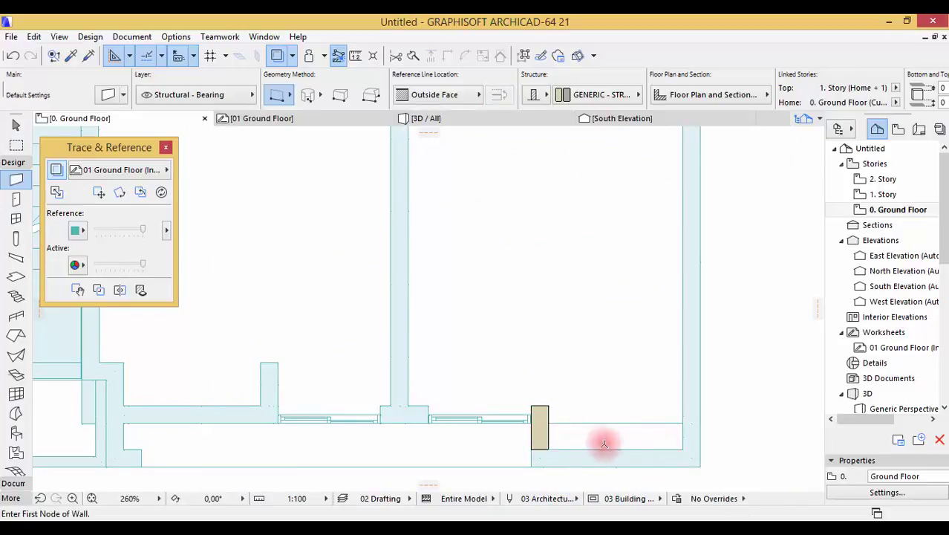
{"action": "scroll", "coordinate": [572, 453], "scroll_direction": "up", "scroll_amount": 5}
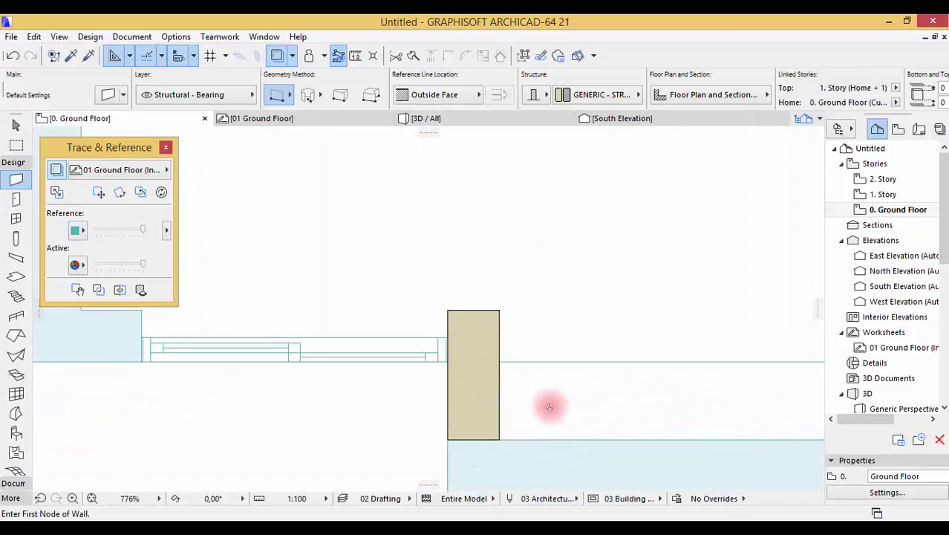
{"action": "scroll", "coordinate": [378, 228], "scroll_direction": "down", "scroll_amount": 2}
{"action": "scroll", "coordinate": [501, 323], "scroll_direction": "down", "scroll_amount": 1}
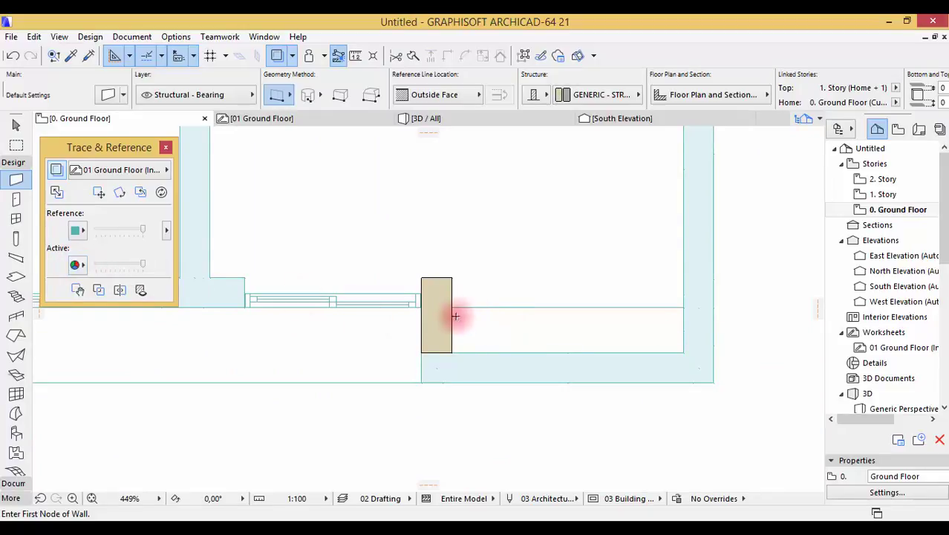
- Display the active floor plan in uniform red, R:255 G:0 B:0, to distinguish the new wall from the trace
{"action": "mouse_move", "coordinate": [144, 266]}
{"action": "left_mouse_down"}
{"action": "mouse_move", "coordinate": [108, 266]}
{"action": "mouse_move", "coordinate": [148, 265]}
{"action": "left_mouse_up"}
{"action": "left_click", "coordinate": [76, 265]}
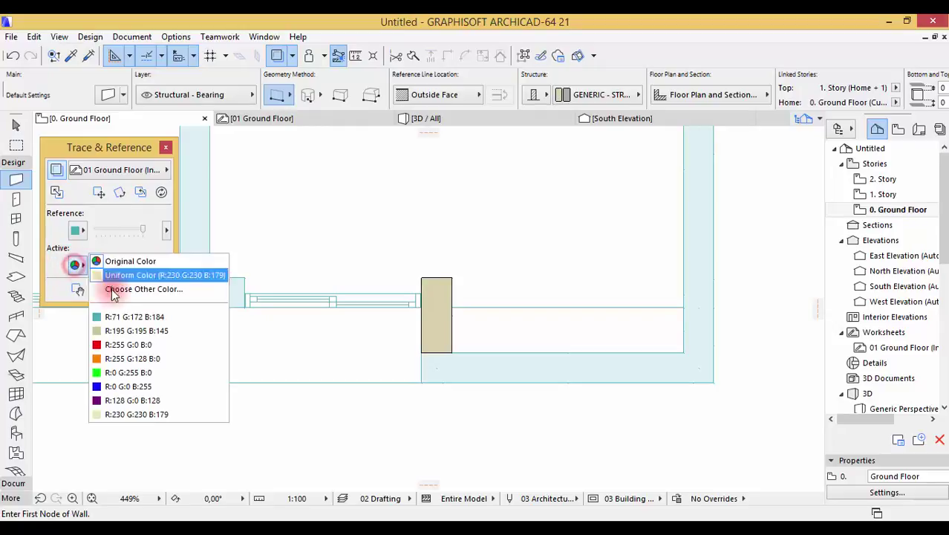
{"action": "left_click", "coordinate": [116, 345]}
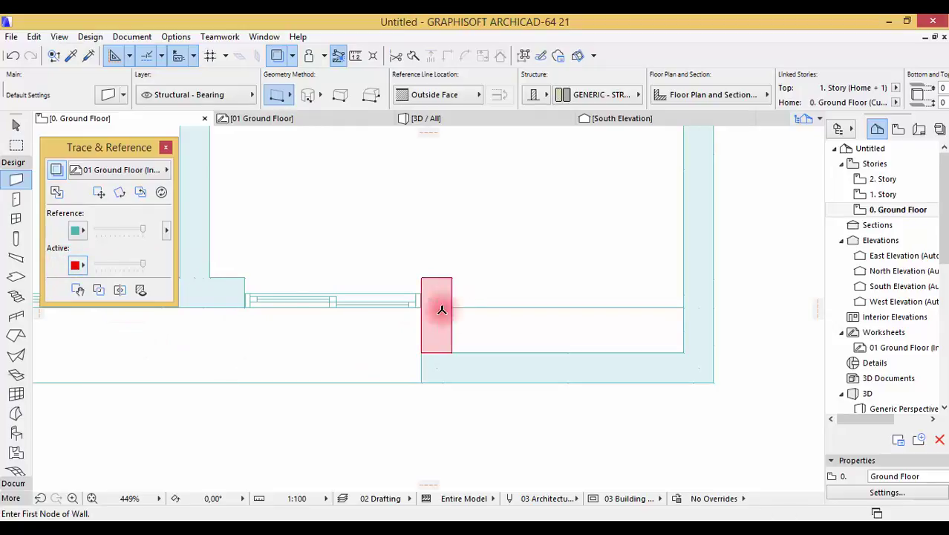
- Try a lower display intensity for the active plan and look over the reference's visible element types
{"action": "left_click_drag", "start_coordinate": [141, 264], "coordinate": [117, 268]}
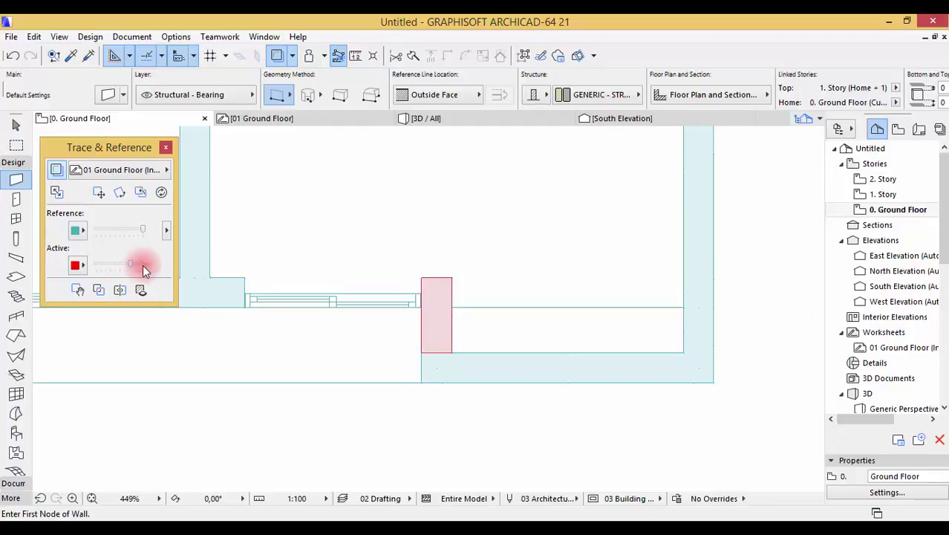
{"action": "mouse_move", "coordinate": [143, 228]}
{"action": "left_mouse_down"}
{"action": "mouse_move", "coordinate": [103, 225]}
{"action": "mouse_move", "coordinate": [148, 223]}
{"action": "mouse_move", "coordinate": [140, 221]}
{"action": "mouse_move", "coordinate": [106, 225]}
{"action": "mouse_move", "coordinate": [167, 235]}
{"action": "left_mouse_up"}
{"action": "left_click", "coordinate": [166, 232]}
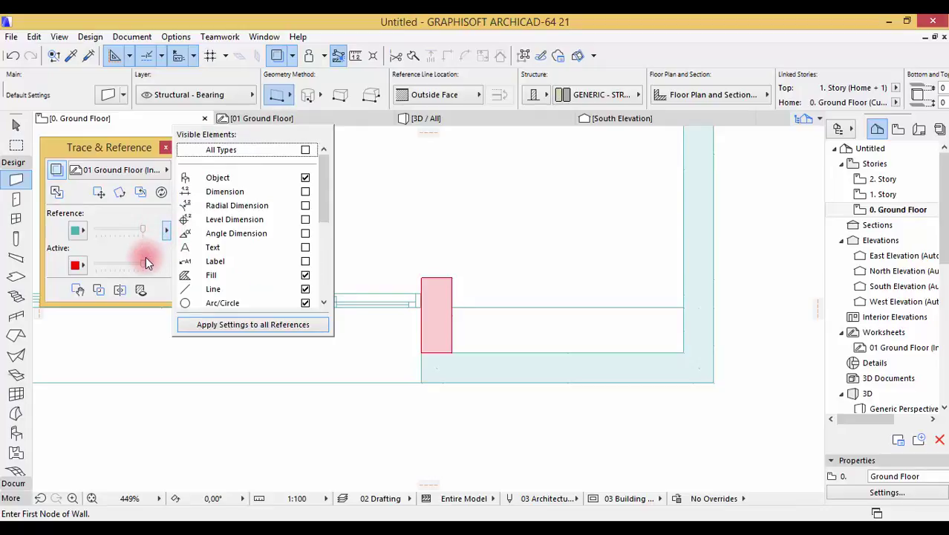
{"action": "left_click", "coordinate": [146, 260]}
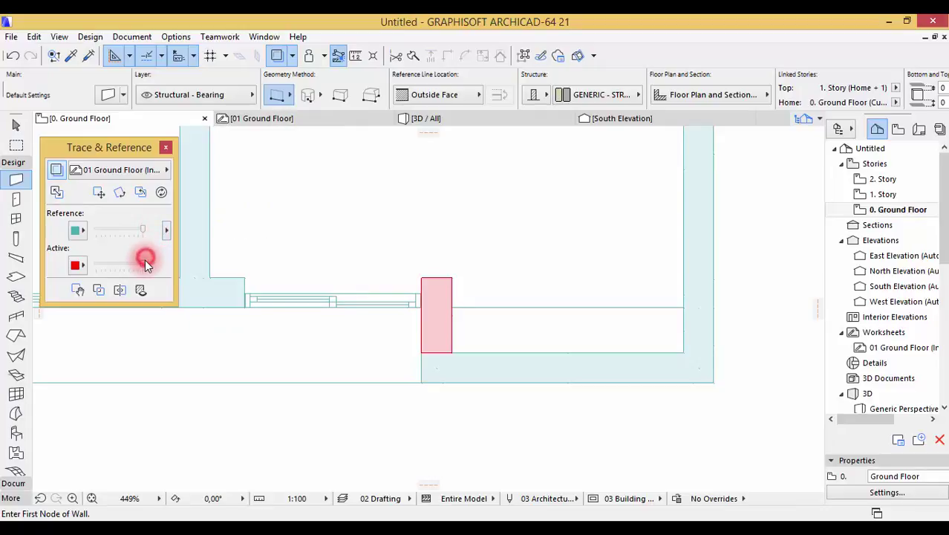
- Return the active floor plan to its original colours
{"action": "left_click", "coordinate": [88, 267]}
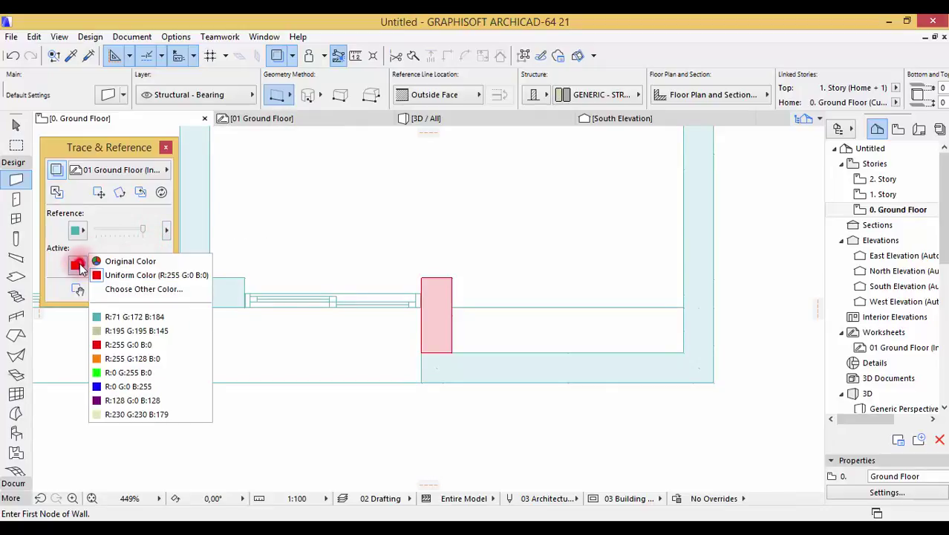
{"action": "left_click", "coordinate": [137, 263]}
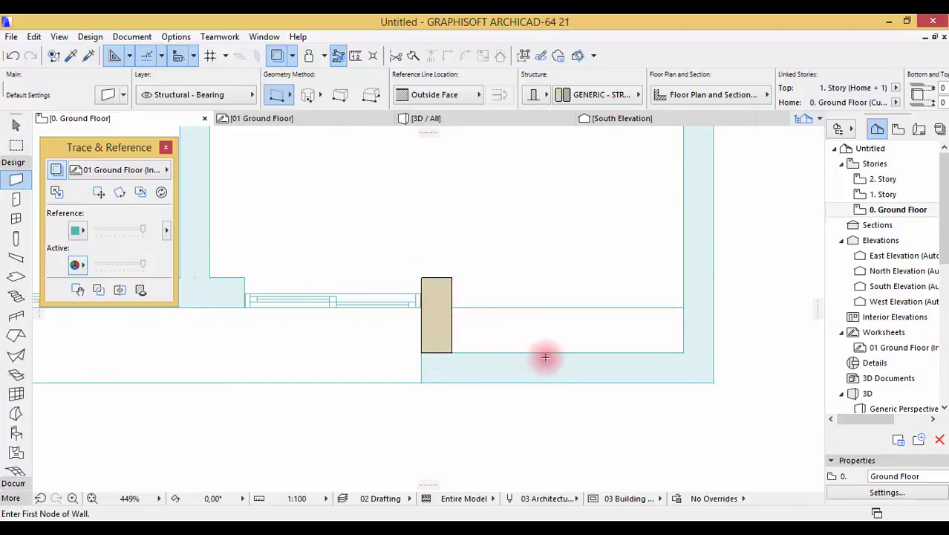
- Turn on the trace splitter and slide it across the whole floor plan to compare it with the 01 Ground Floor reference
{"action": "scroll", "coordinate": [545, 357], "scroll_direction": "down", "scroll_amount": 5}
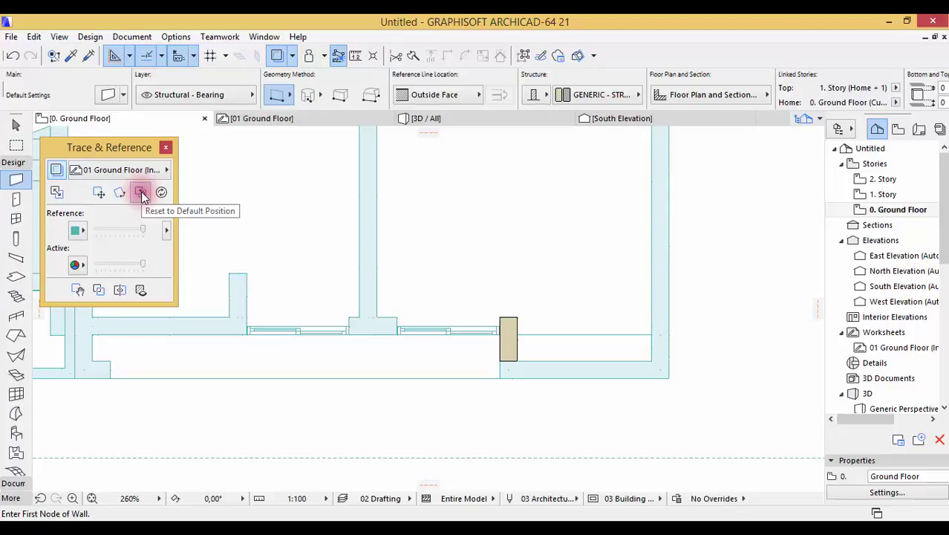
{"action": "scroll", "coordinate": [530, 286], "scroll_direction": "down", "scroll_amount": 10}
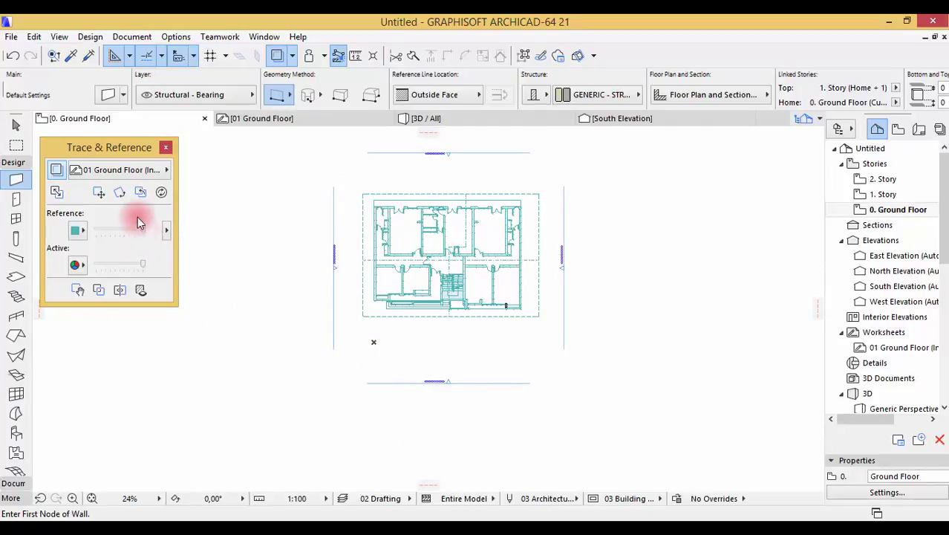
{"action": "left_click", "coordinate": [99, 195]}
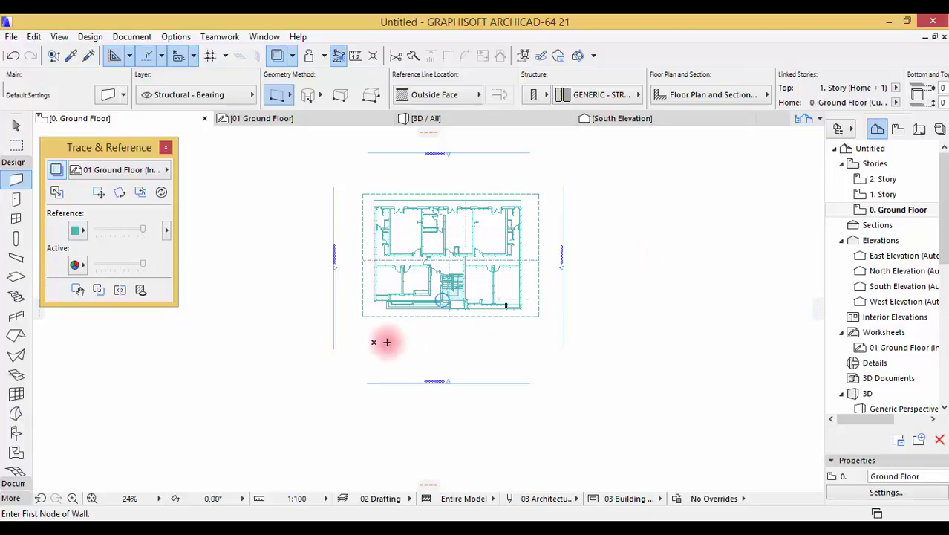
{"action": "left_click", "coordinate": [120, 291]}
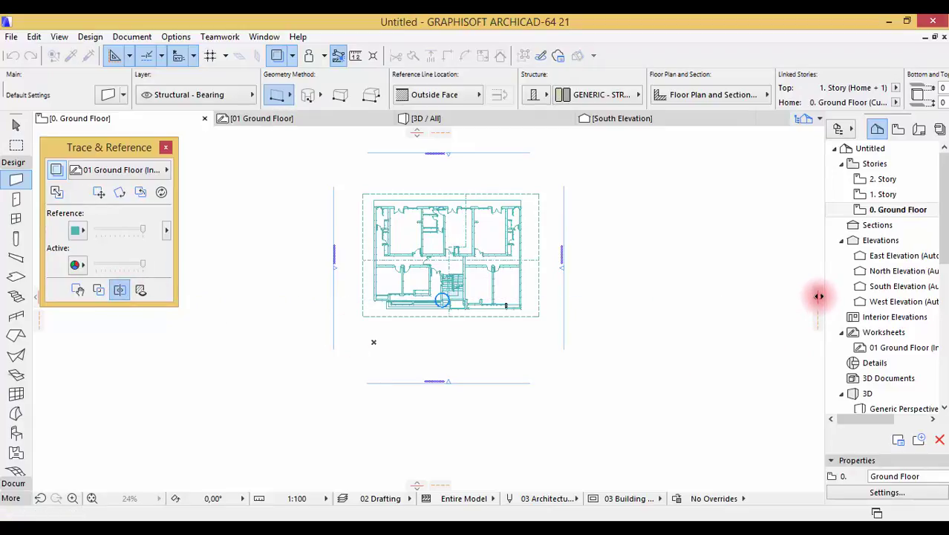
{"action": "left_click_drag", "start_coordinate": [818, 296], "coordinate": [509, 291]}
- Compare the new pier wall with its trace up close, using the splitter and briefly swapping the reference and active display order
{"action": "scroll", "coordinate": [497, 309], "scroll_direction": "up", "scroll_amount": 10}
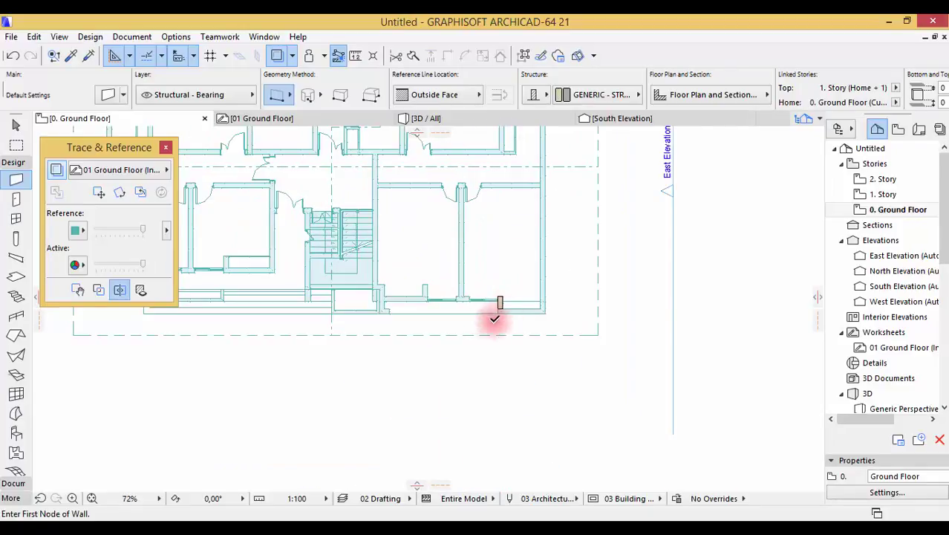
{"action": "scroll", "coordinate": [494, 312], "scroll_direction": "up", "scroll_amount": 4}
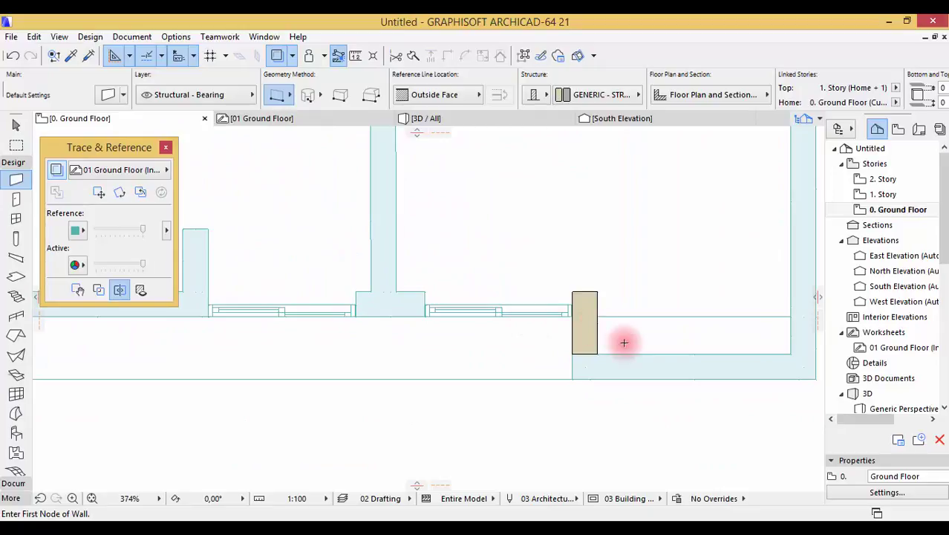
{"action": "mouse_move", "coordinate": [818, 297]}
{"action": "left_mouse_down"}
{"action": "mouse_move", "coordinate": [559, 299]}
{"action": "mouse_move", "coordinate": [612, 301]}
{"action": "mouse_move", "coordinate": [581, 308]}
{"action": "left_mouse_up"}
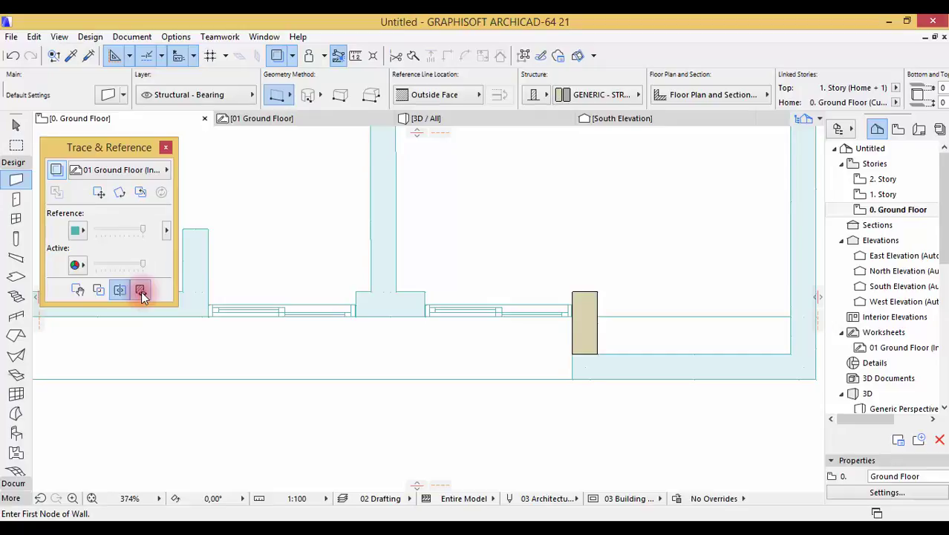
{"action": "left_click", "coordinate": [95, 289]}
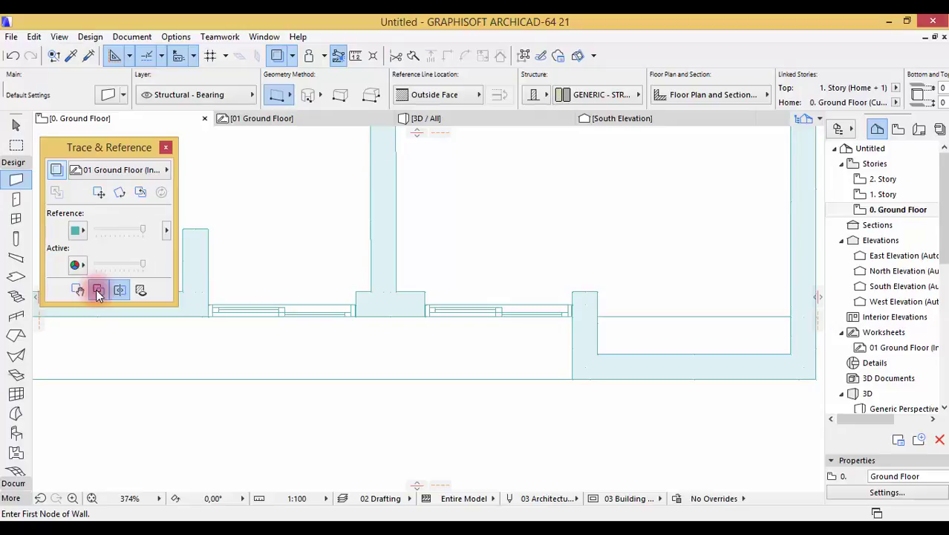
{"action": "left_click", "coordinate": [97, 289]}
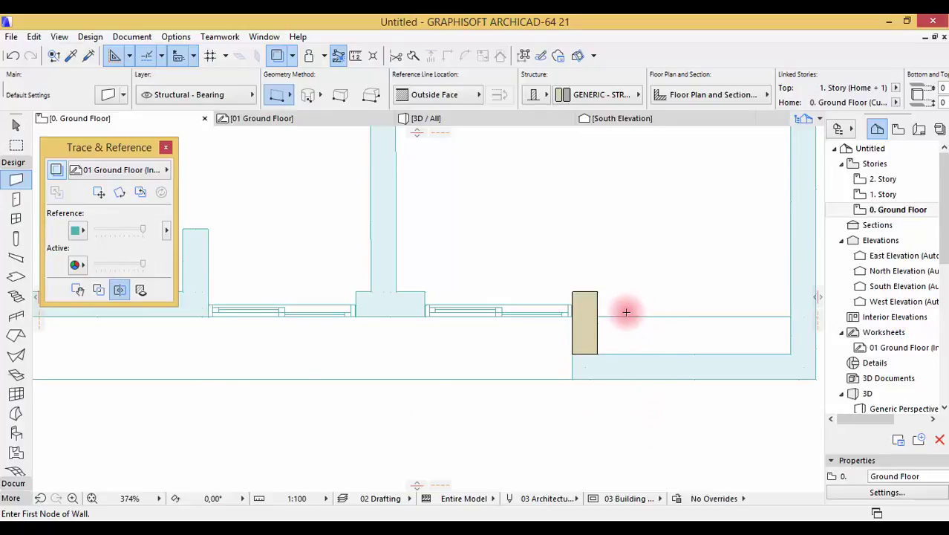
{"action": "scroll", "coordinate": [624, 362], "scroll_direction": "down", "scroll_amount": 4}
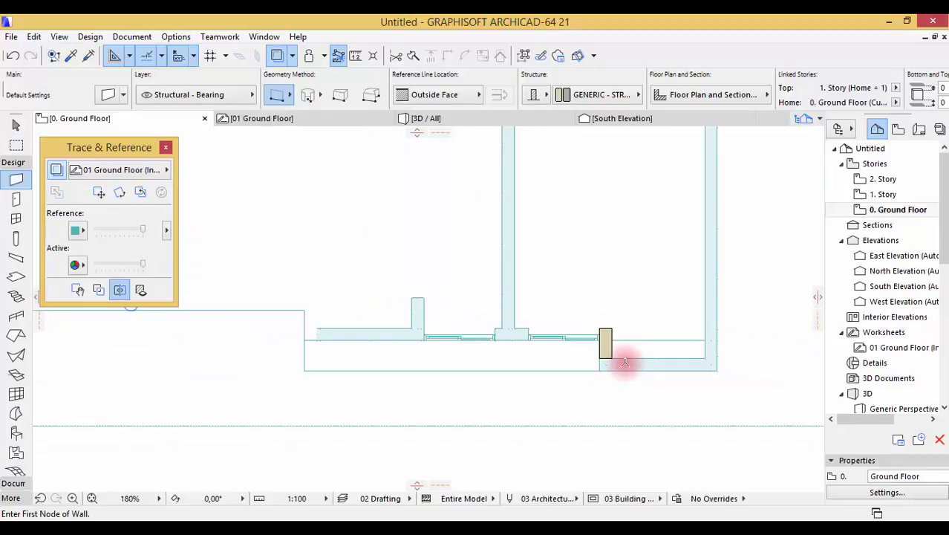
{"action": "scroll", "coordinate": [623, 363], "scroll_direction": "down", "scroll_amount": 9}
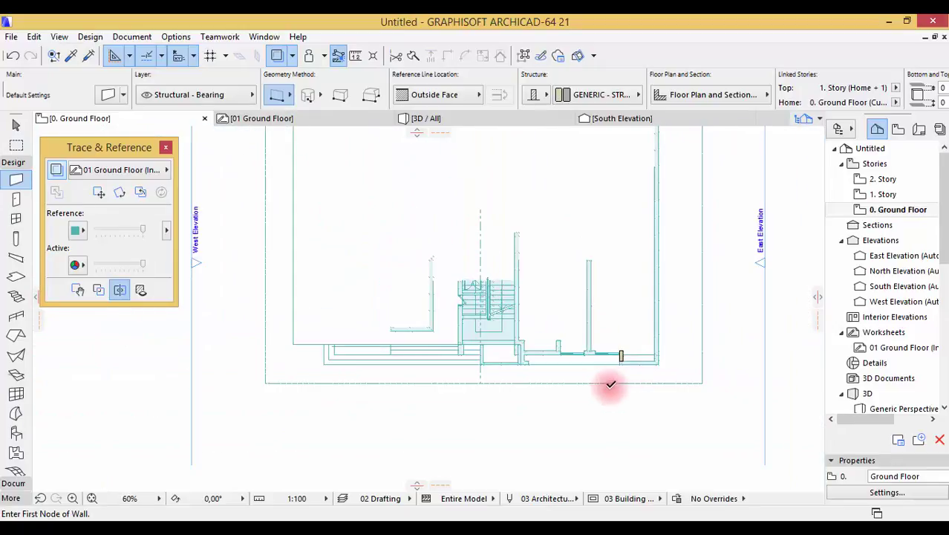
{"action": "scroll", "coordinate": [617, 328], "scroll_direction": "up", "scroll_amount": 5}
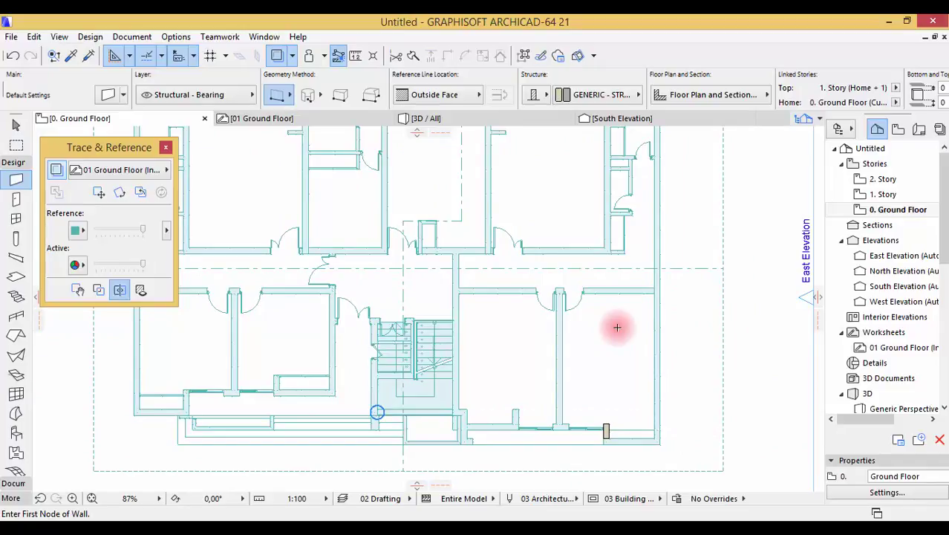
{"action": "scroll", "coordinate": [617, 328], "scroll_direction": "down", "scroll_amount": 2}
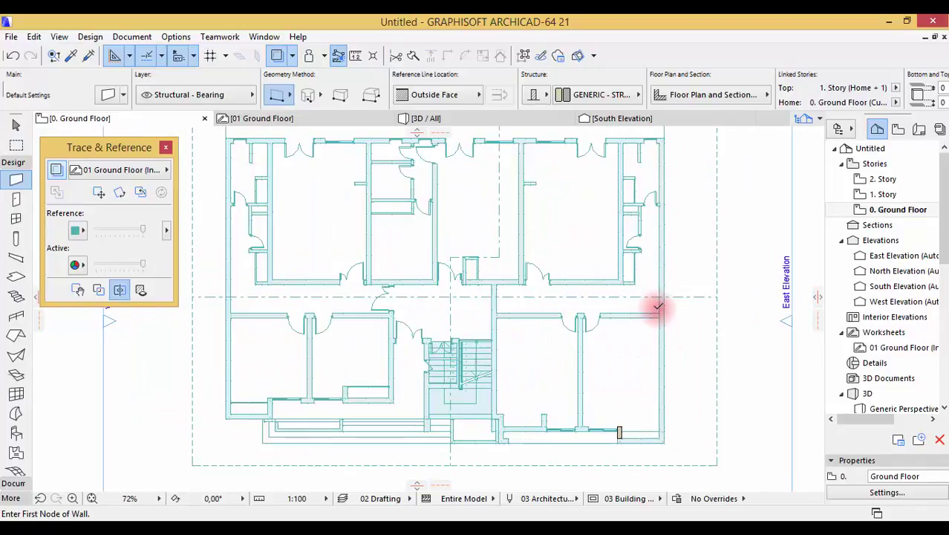
{"action": "scroll", "coordinate": [656, 382], "scroll_direction": "down", "scroll_amount": 2}
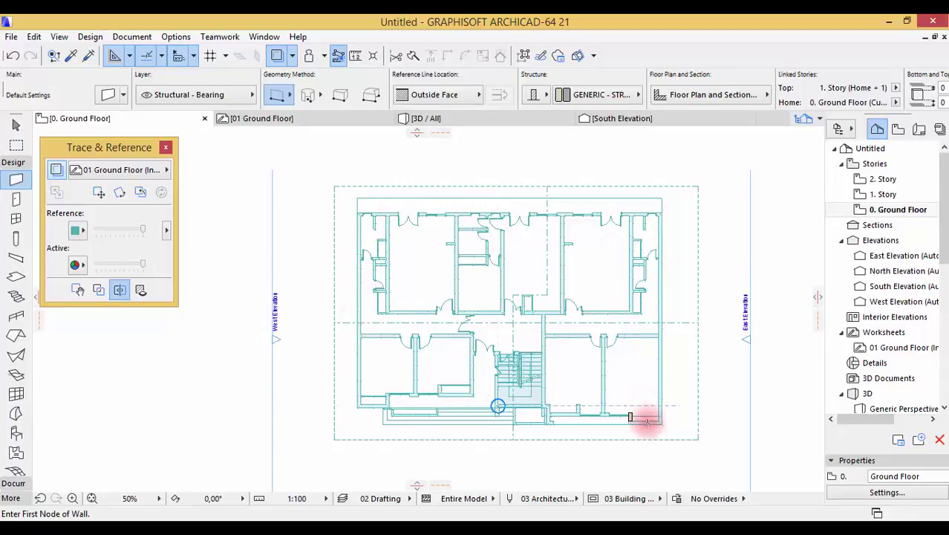
{"action": "scroll", "coordinate": [639, 417], "scroll_direction": "up", "scroll_amount": 2}
{"action": "scroll", "coordinate": [654, 445], "scroll_direction": "down", "scroll_amount": 2}
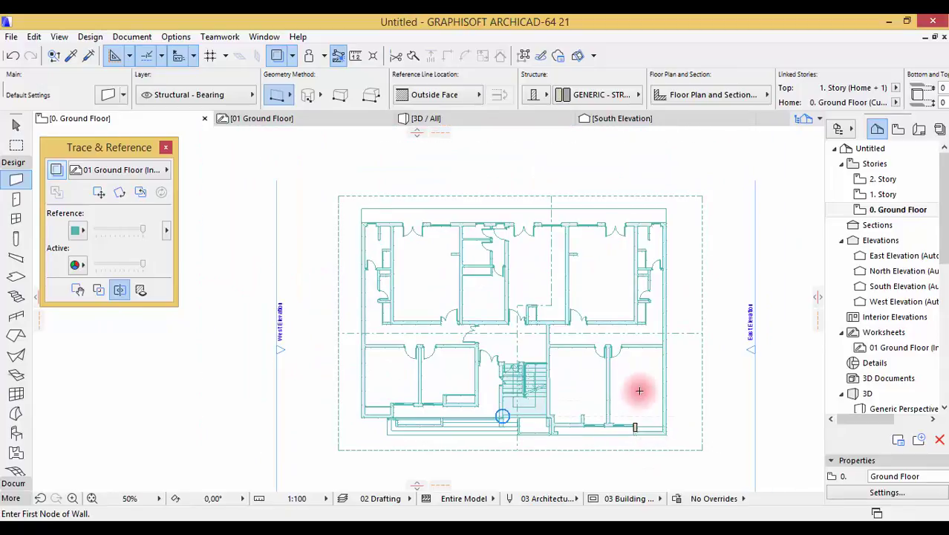